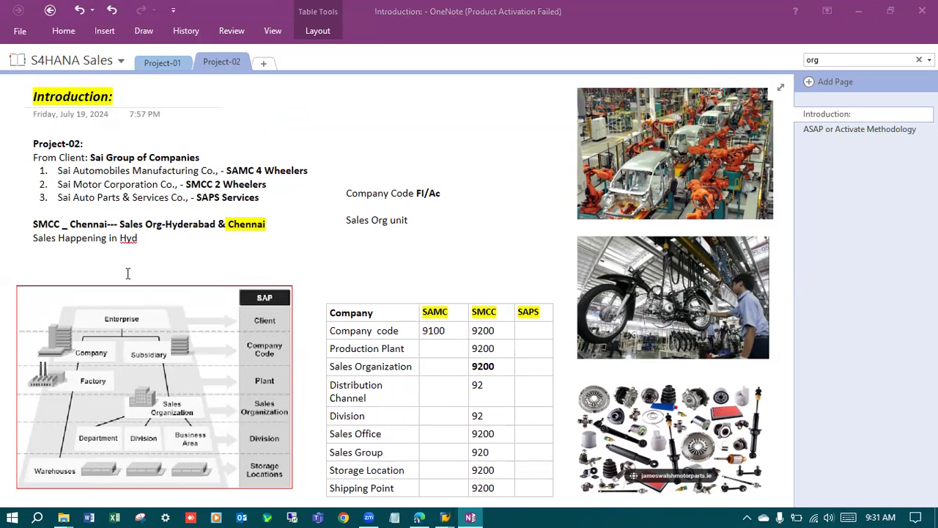
Replace the notes on the FI/Ac company code and sales org unit with the text "Configuration".
{"action": "left_click_drag", "start_coordinate": [410, 220], "coordinate": [347, 189]}
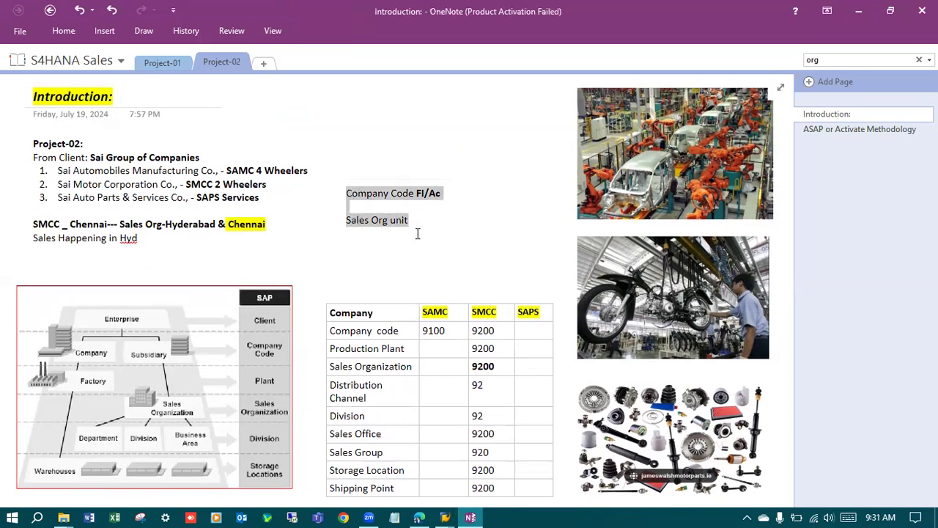
{"action": "key", "text": "Delete"}
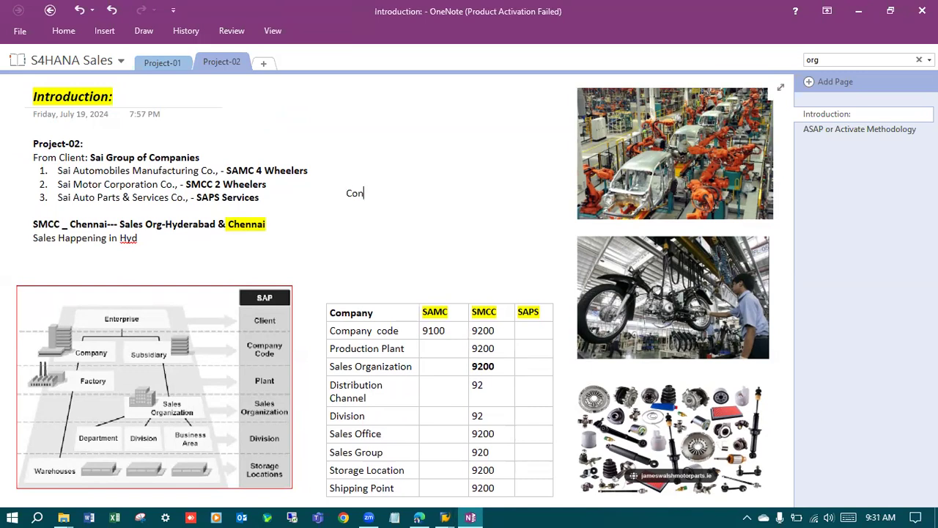
{"action": "type", "text": "Configuration"}
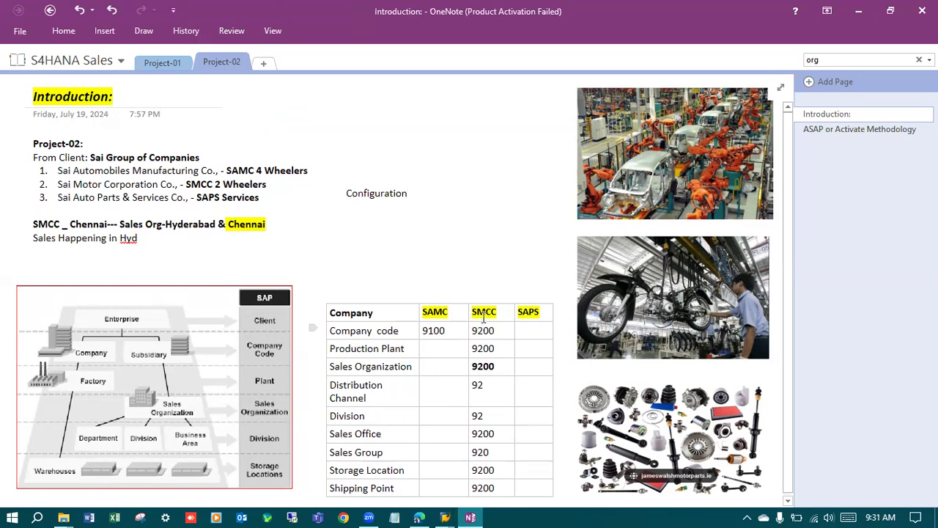
Fill in the company table with production plant 9100 for SAMC, and company code 9300 and production plant 9300 for SAPS.
{"action": "left_click_drag", "start_coordinate": [472, 313], "coordinate": [498, 313]}
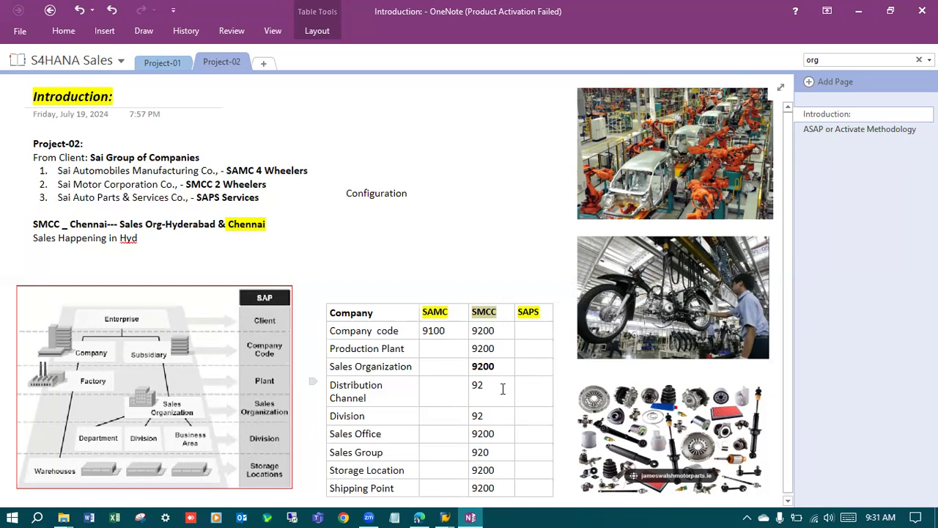
{"action": "left_click", "coordinate": [432, 348]}
{"action": "type", "text": "9100"}
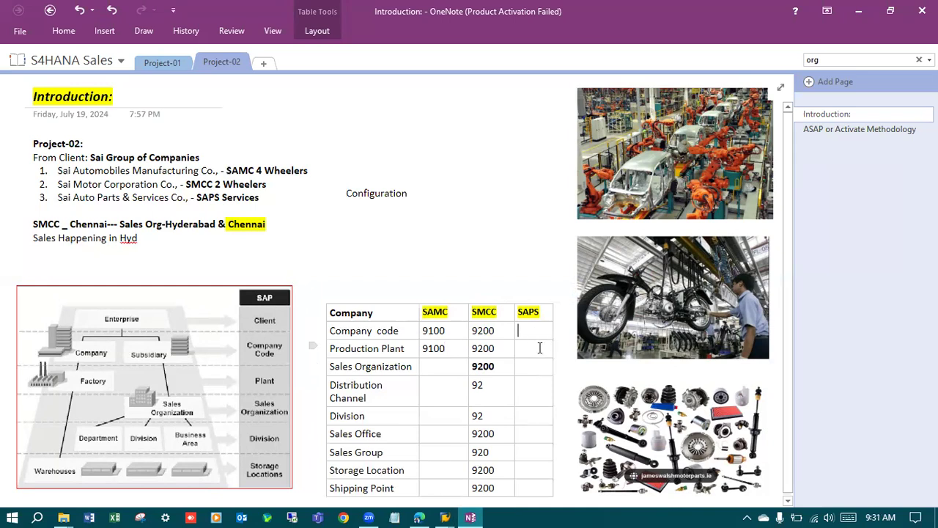
{"action": "type", "text": "9300"}
{"action": "left_click", "coordinate": [541, 349]}
{"action": "type", "text": "9"}
Switch to the SAP session and open the SAP Reference IMG from a fresh SPRO transaction.
{"action": "mouse_move", "coordinate": [445, 517]}
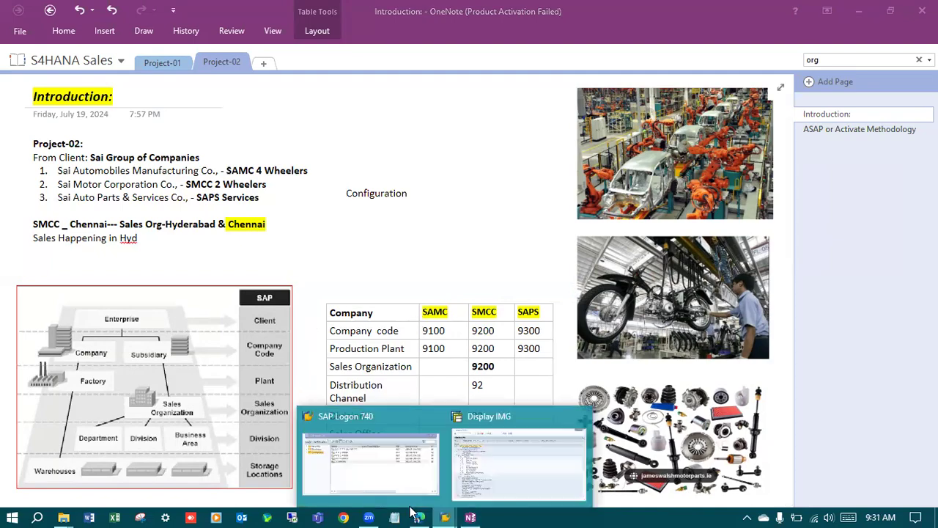
{"action": "left_click", "coordinate": [500, 462]}
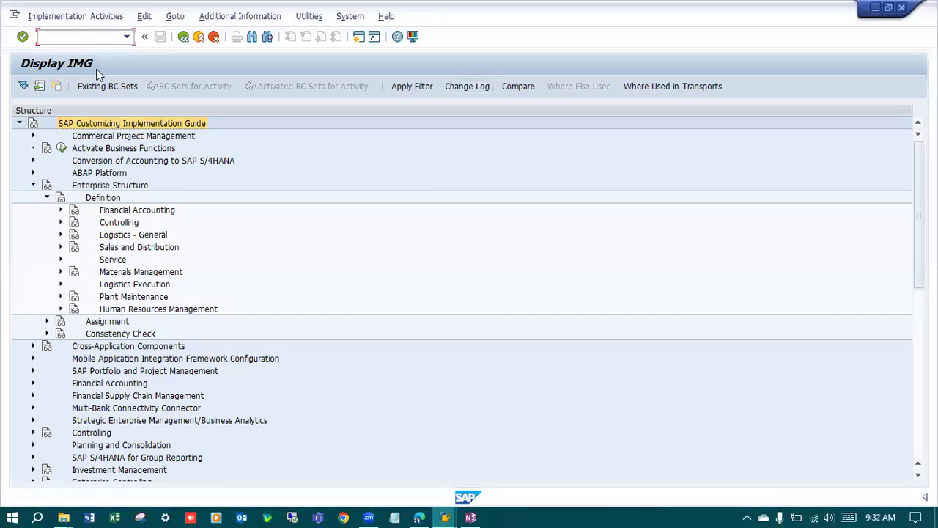
{"action": "type", "text": "/n"}
{"action": "key", "text": "Return"}
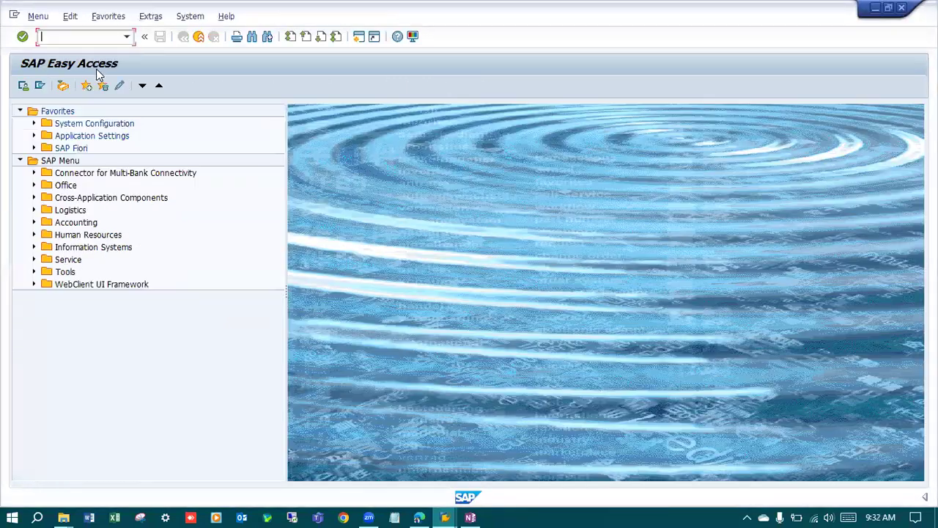
{"action": "type", "text": "SPRO"}
{"action": "key", "text": "Return"}
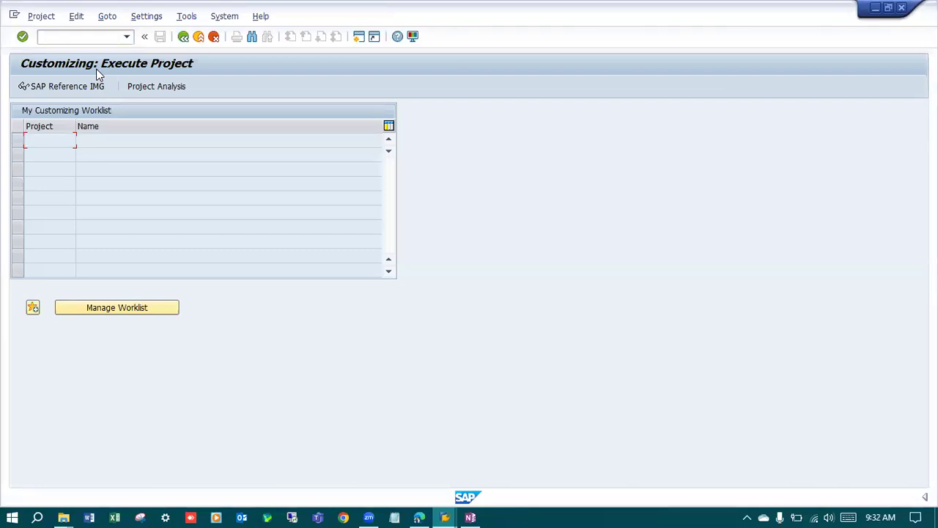
{"action": "left_click", "coordinate": [54, 88]}
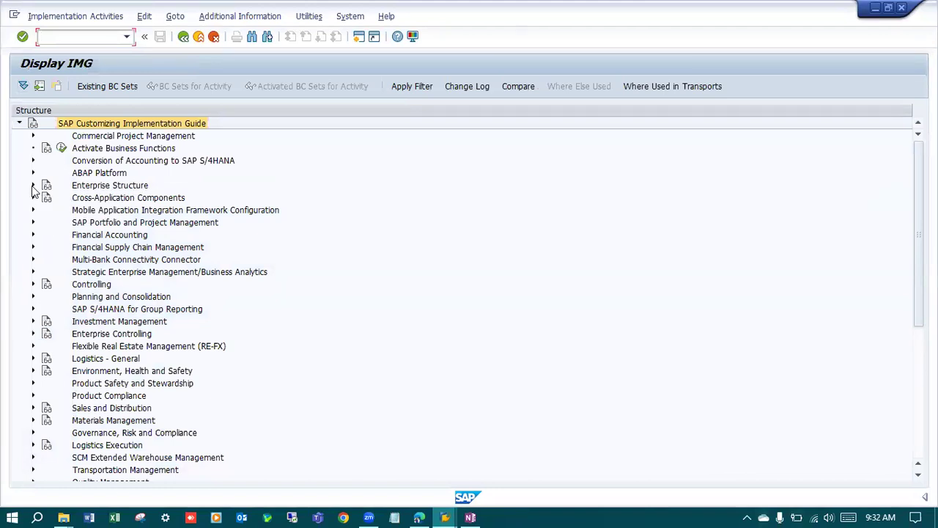
Open the Define Sales Organization activity under Enterprise Structure, Definition, Sales and Distribution.
{"action": "left_click", "coordinate": [33, 185]}
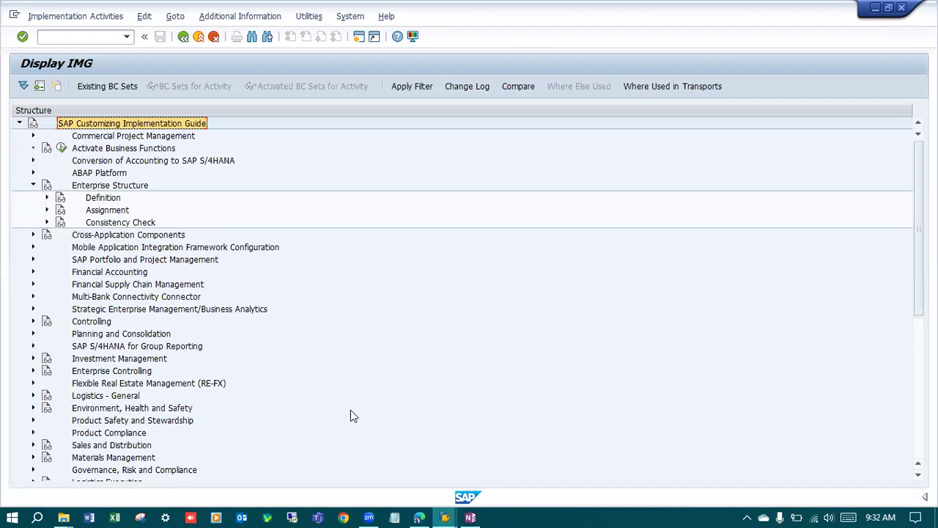
{"action": "mouse_move", "coordinate": [473, 513]}
{"action": "left_click", "coordinate": [47, 199]}
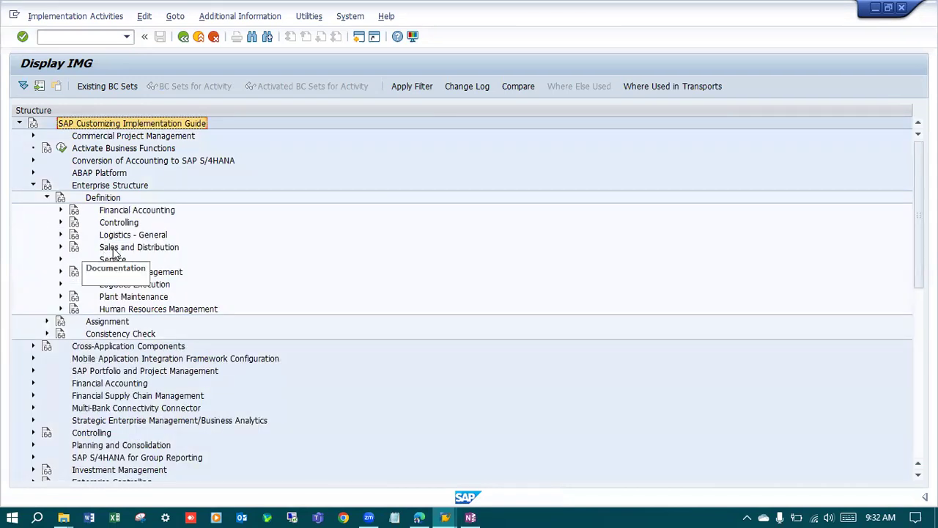
{"action": "left_click", "coordinate": [61, 247]}
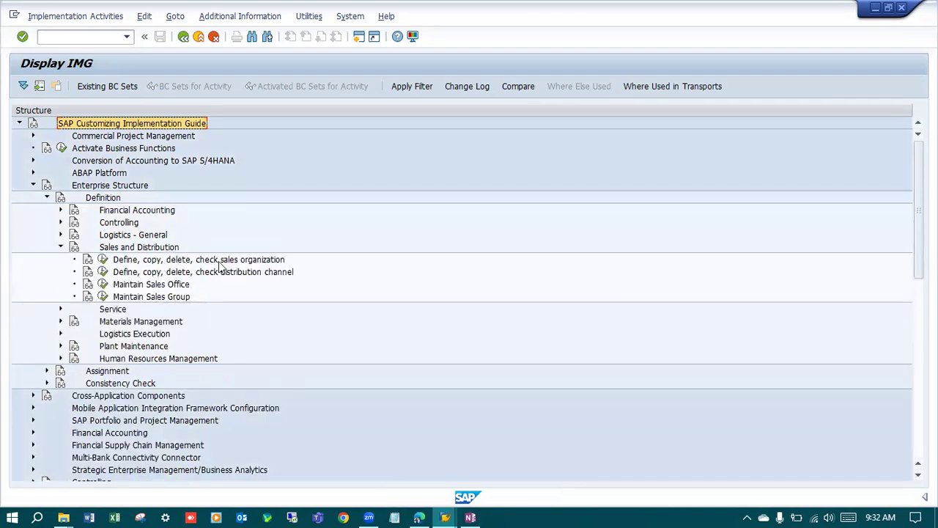
{"action": "left_click", "coordinate": [103, 260]}
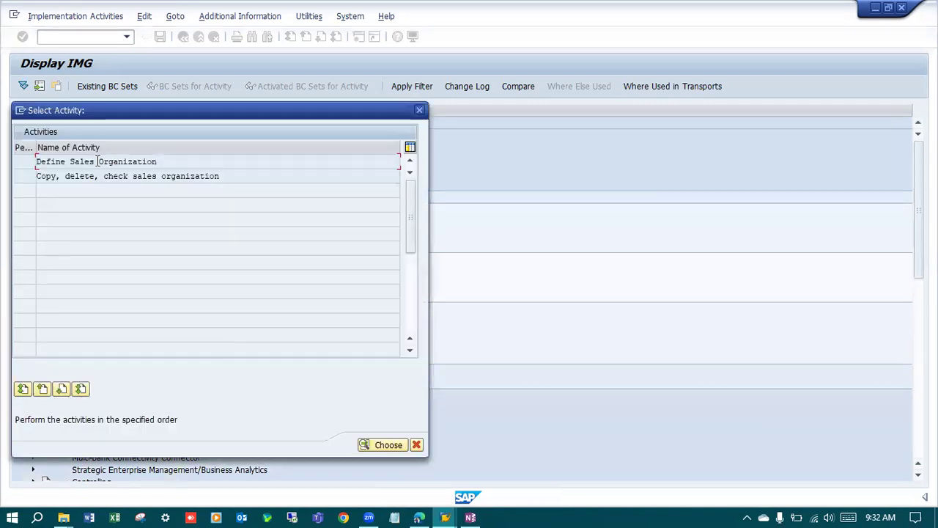
{"action": "double_click", "coordinate": [98, 161]}
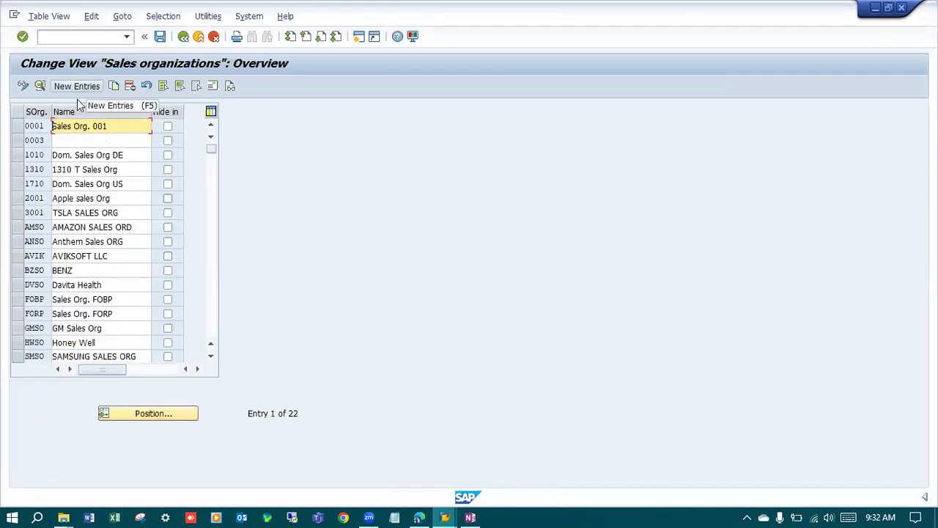
Copy sales organization 0001 as a new entry with the code 9200.
{"action": "left_click", "coordinate": [19, 129]}
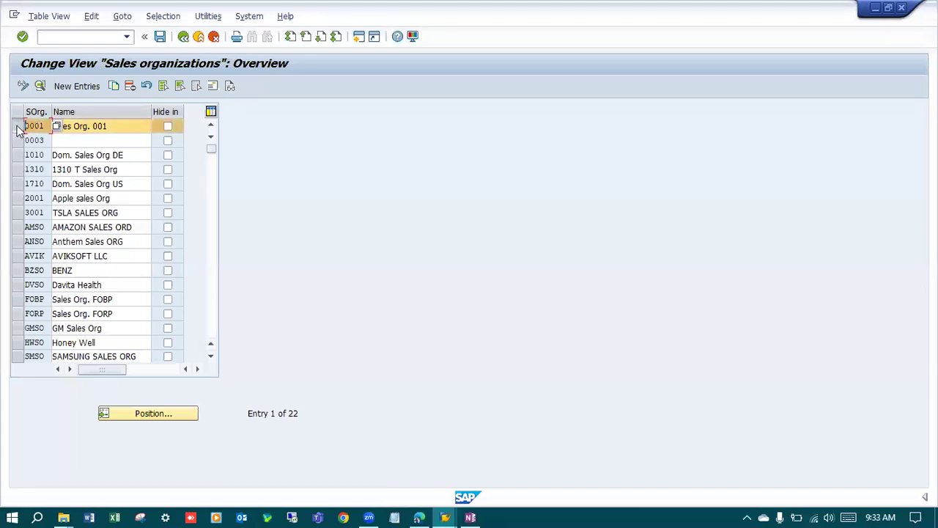
{"action": "left_click", "coordinate": [114, 87]}
{"action": "left_click_drag", "start_coordinate": [114, 110], "coordinate": [156, 114]}
{"action": "type", "text": "9200"}
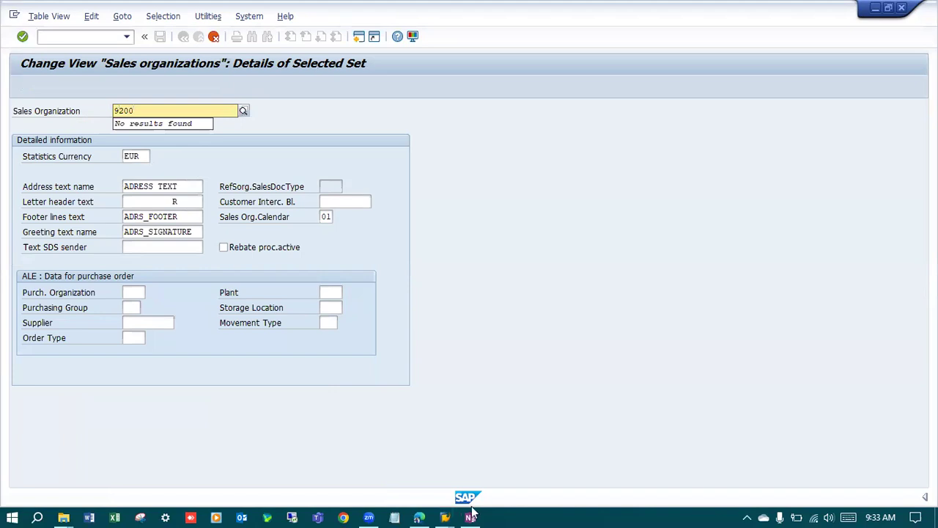
Copy "Sai Motor Corporation Co.," from the OneNote project notes and use it as the name of sales organization 9200.
{"action": "key", "text": "alt+Tab"}
{"action": "left_click_drag", "start_coordinate": [177, 184], "coordinate": [58, 185]}
{"action": "key", "text": "ctrl+c"}
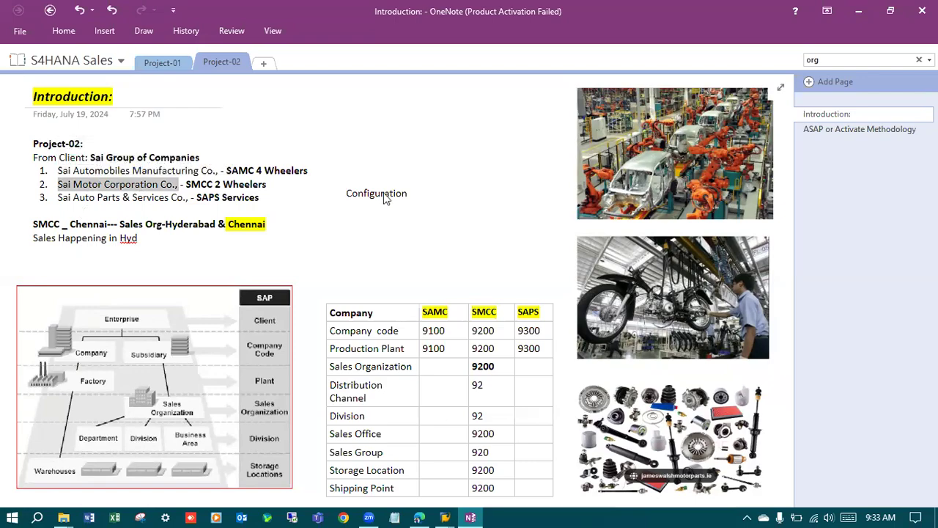
{"action": "key", "text": "alt+Tab"}
{"action": "left_click_drag", "start_coordinate": [203, 110], "coordinate": [107, 123]}
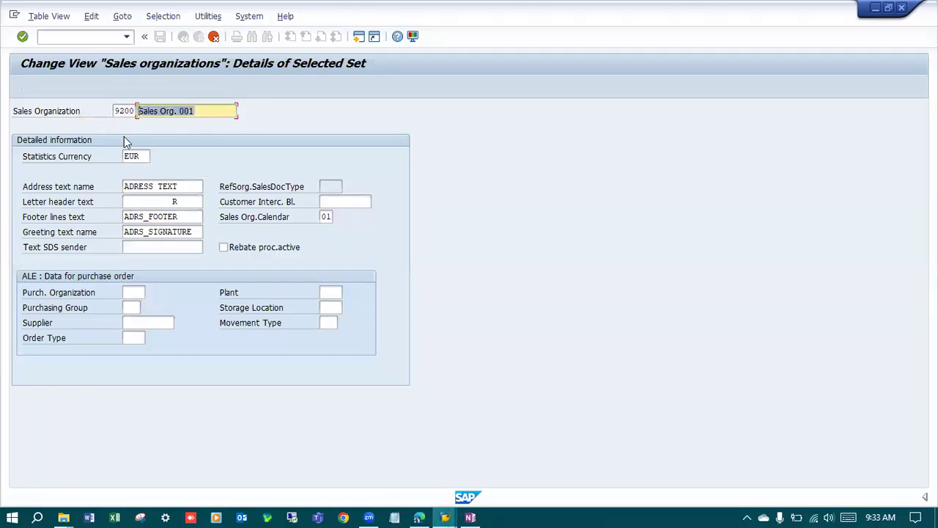
{"action": "type", "text": "Sai Motor Corporatio"}
Set the statistics currency to INR and accept the entry to continue to the address form.
{"action": "left_click", "coordinate": [134, 157]}
{"action": "key", "text": "BackSpace"}
{"action": "key", "text": "BackSpace"}
{"action": "key", "text": "BackSpace"}
{"action": "type", "text": "INR"}
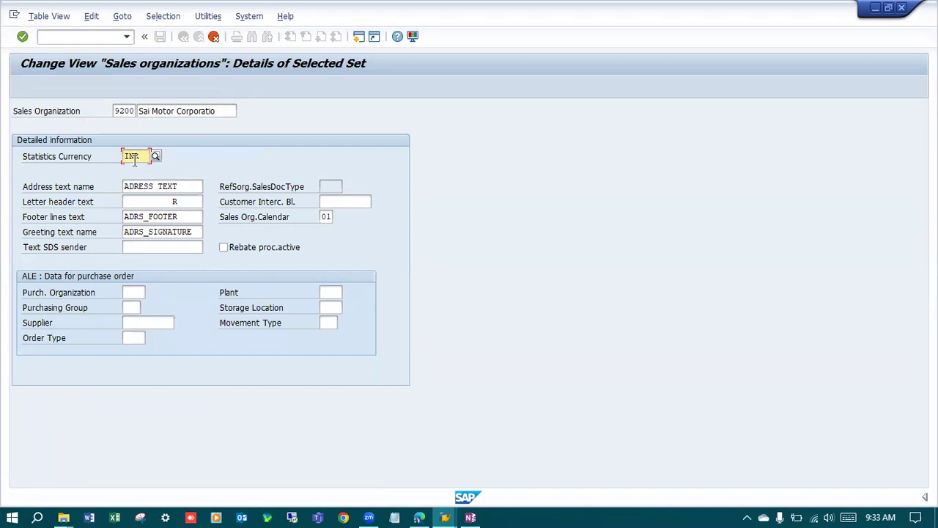
{"action": "key", "text": "Return"}
{"action": "key", "text": "Return"}
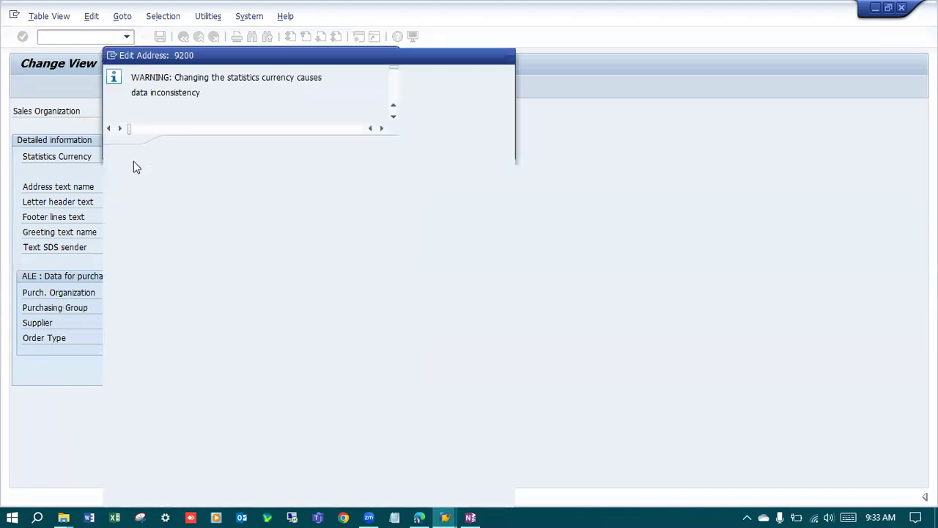
In the address form, set the title to Company, the name to "Sai Motor Corporation Co.," and the search terms to SMCC and 2W.
{"action": "left_click", "coordinate": [265, 92]}
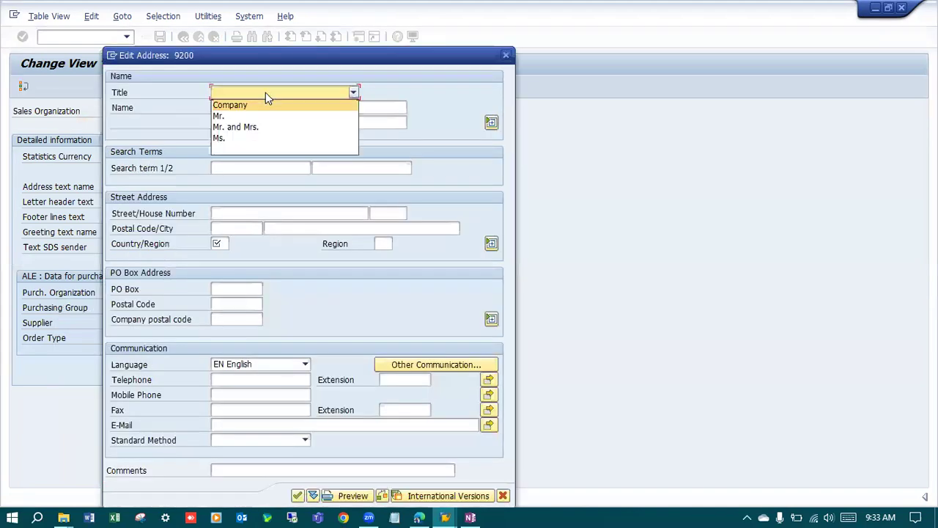
{"action": "left_click", "coordinate": [244, 103]}
{"action": "left_click", "coordinate": [244, 107]}
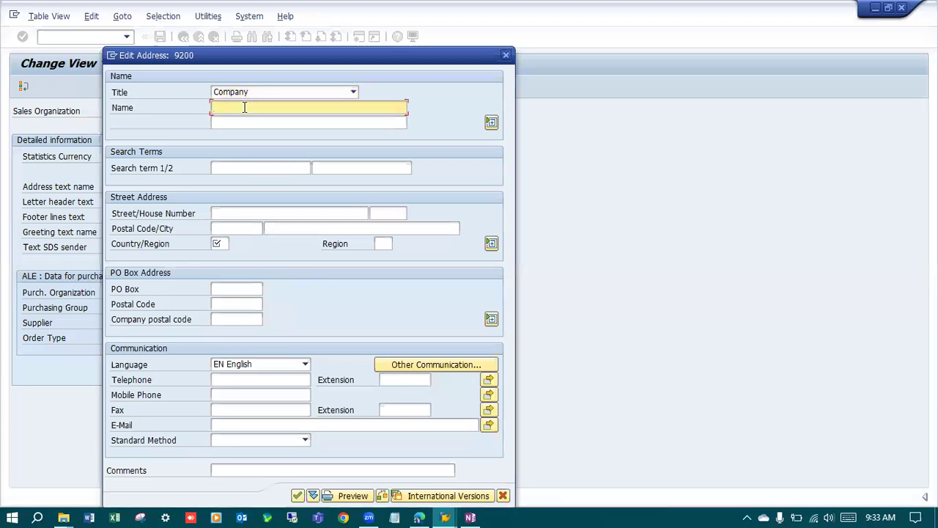
{"action": "key", "text": "ctrl+v"}
{"action": "left_click", "coordinate": [268, 168]}
{"action": "type", "text": "SMC"}
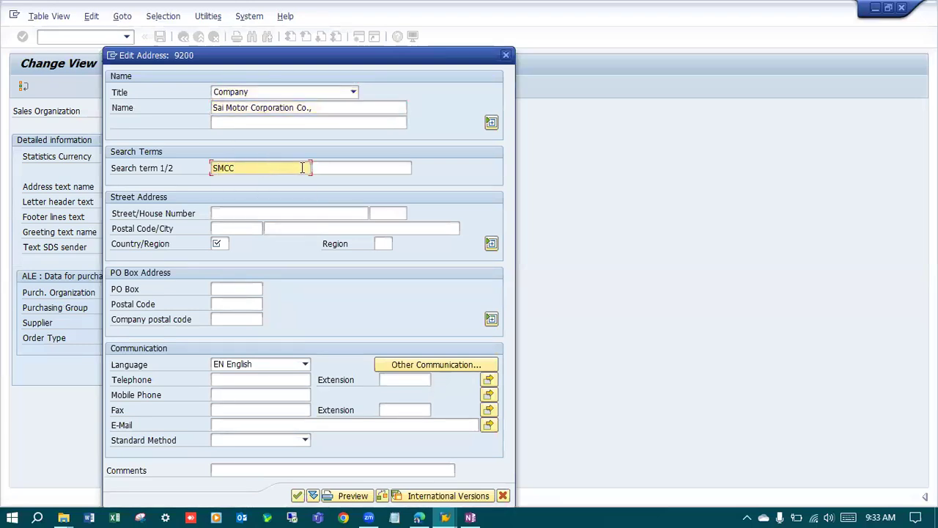
{"action": "left_click", "coordinate": [347, 168]}
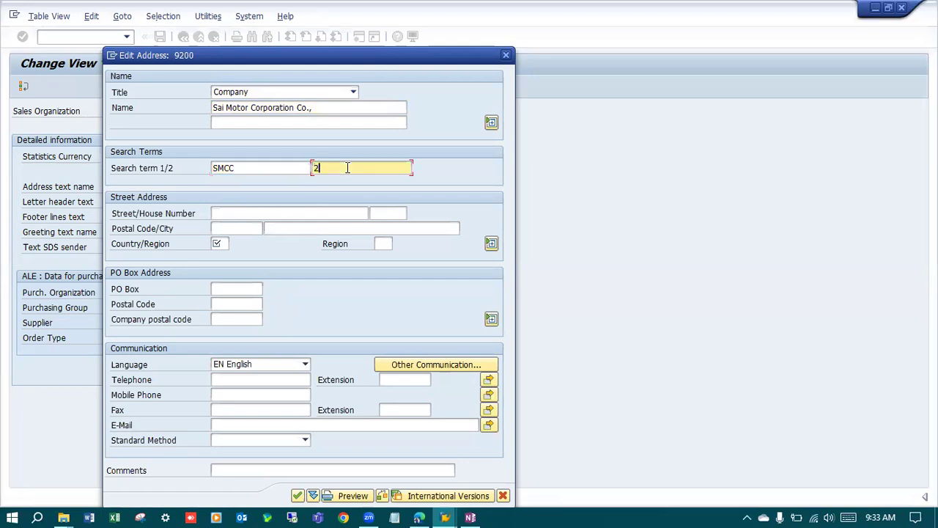
{"action": "type", "text": "2W"}
Enter the street number and postal code, and set the city to Chennai and the country to IN.
{"action": "left_click", "coordinate": [324, 212]}
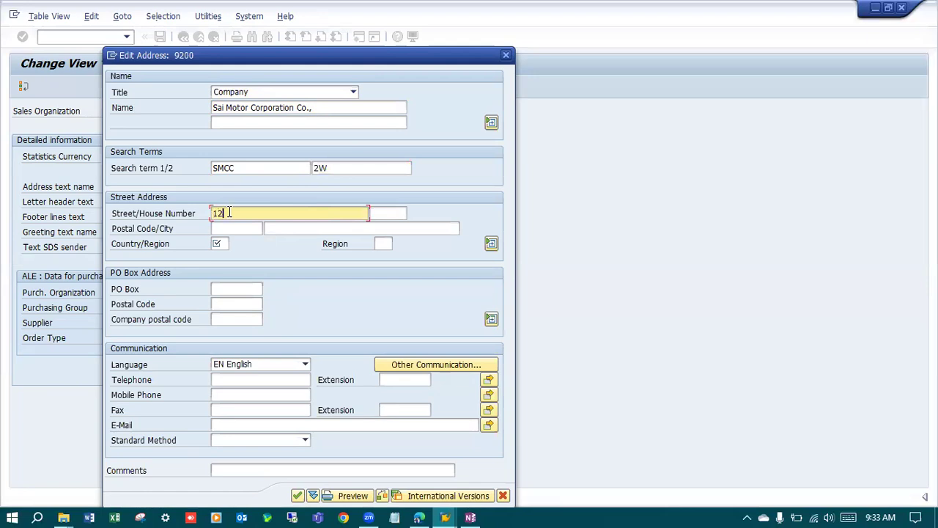
{"action": "type", "text": "123456"}
{"action": "left_click", "coordinate": [222, 228]}
{"action": "type", "text": "123456"}
{"action": "left_click", "coordinate": [295, 228]}
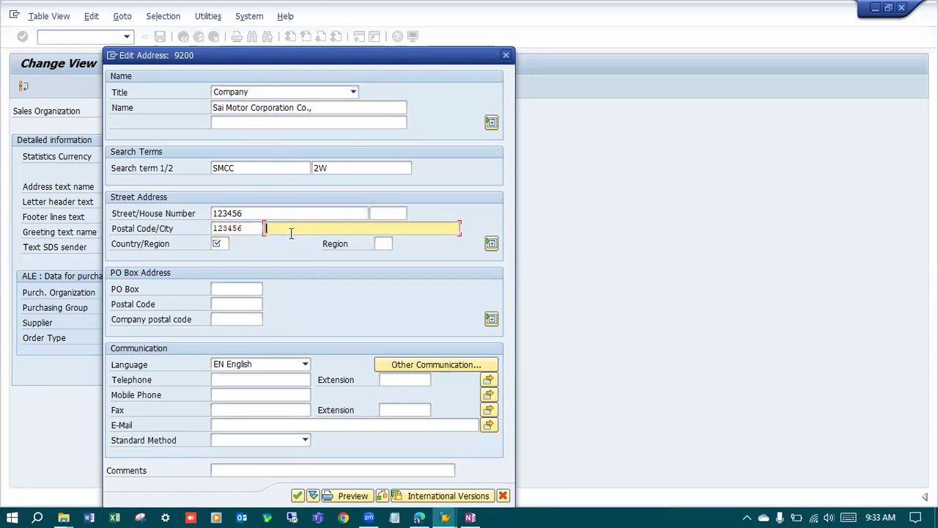
{"action": "type", "text": "Chennai"}
{"action": "left_click", "coordinate": [221, 246]}
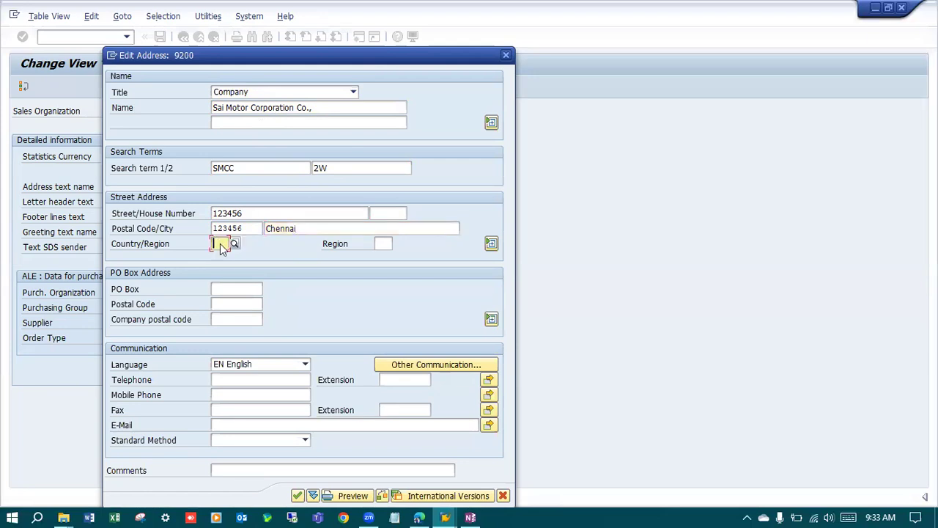
{"action": "left_click", "coordinate": [227, 258]}
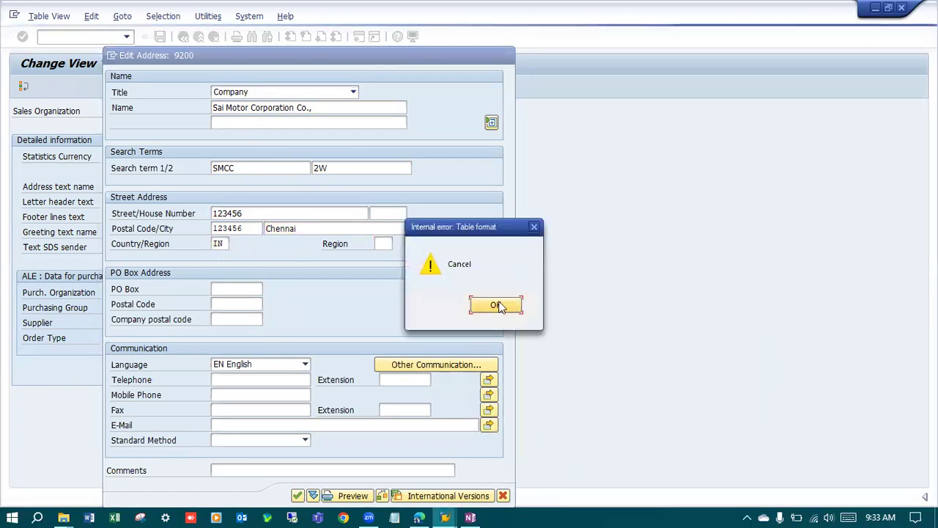
Set the region in the street address to 01 (Andhra Pradesh) and dismiss the error message and region value list.
{"action": "left_click", "coordinate": [494, 305]}
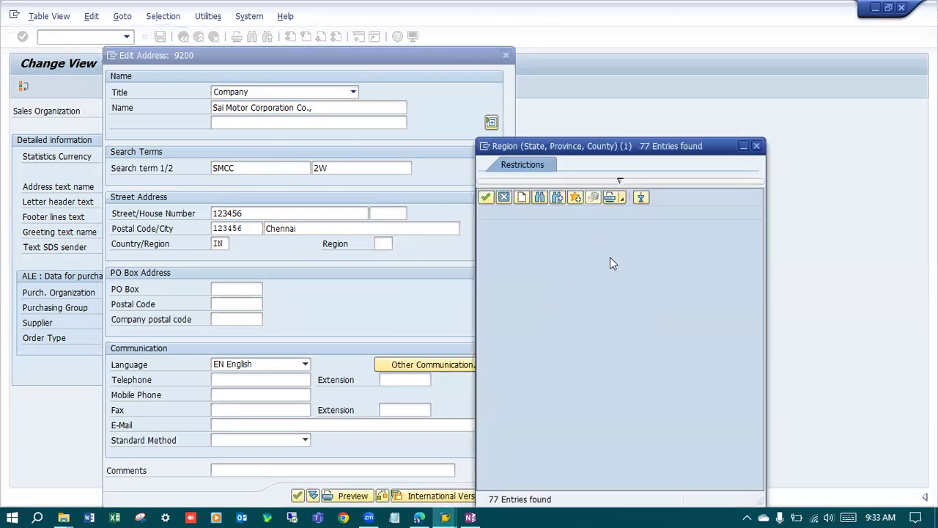
{"action": "left_click", "coordinate": [757, 147]}
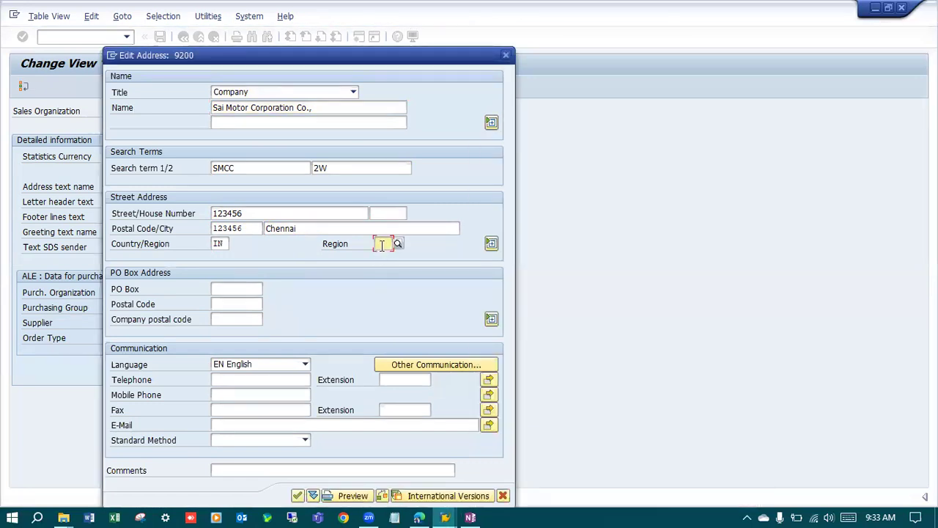
{"action": "type", "text": "01"}
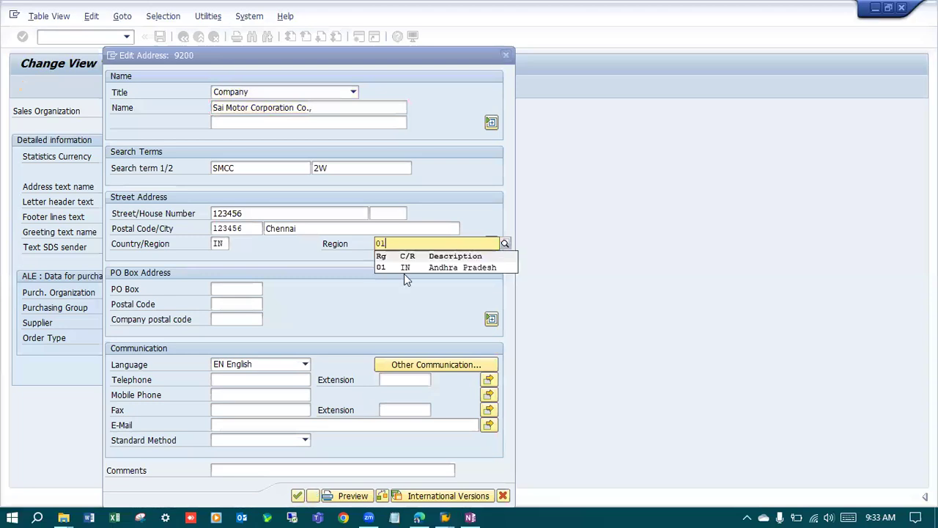
{"action": "left_click", "coordinate": [414, 272]}
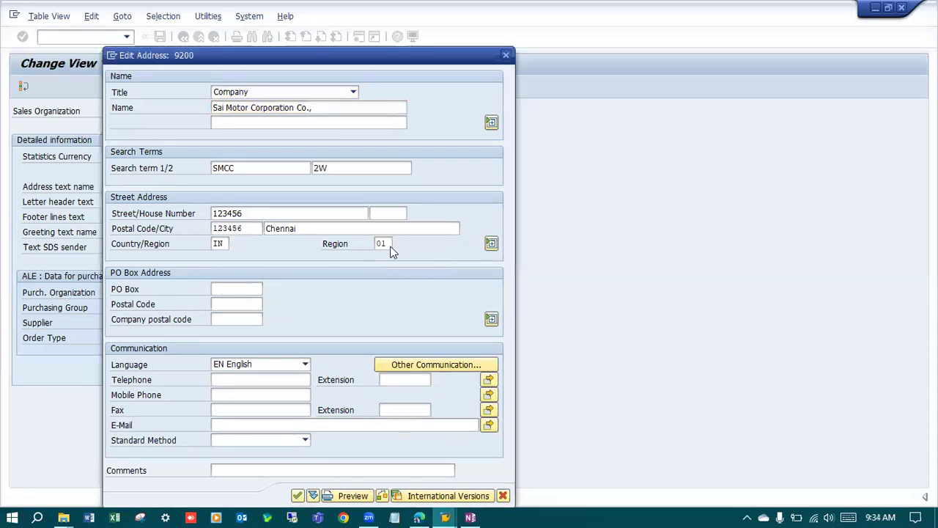
{"action": "key", "text": "Return"}
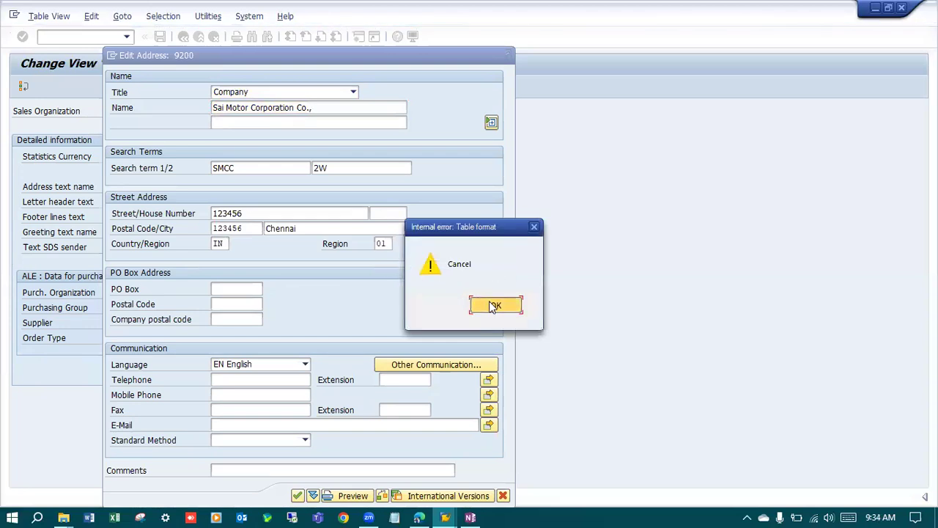
{"action": "left_click", "coordinate": [494, 305]}
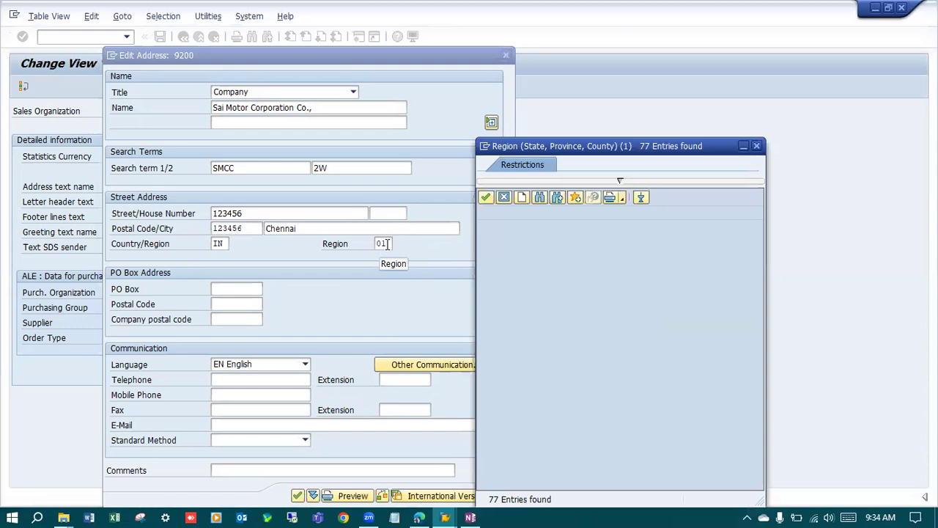
{"action": "left_click", "coordinate": [756, 146]}
Fill in the PO box number and the PO box postal code in the address form.
{"action": "left_click", "coordinate": [233, 288]}
{"action": "type", "text": "123456"}
{"action": "left_click", "coordinate": [227, 304]}
{"action": "type", "text": "123456"}
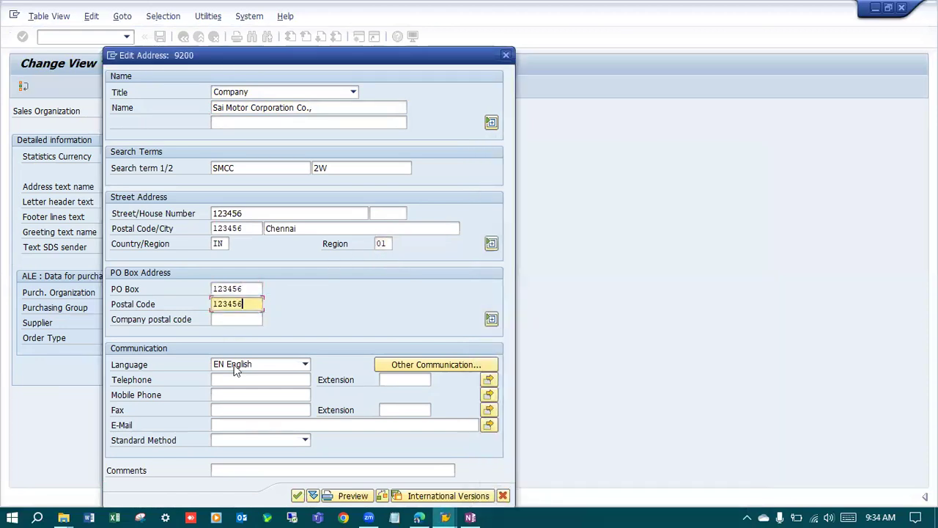
Enter the telephone number, leave the mobile phone empty, and accept the address of sales organization 9200.
{"action": "left_click", "coordinate": [236, 380]}
{"action": "left_click", "coordinate": [234, 395]}
{"action": "left_click", "coordinate": [233, 396]}
{"action": "key", "text": "BackSpace"}
{"action": "left_click_drag", "start_coordinate": [368, 59], "coordinate": [458, 10]}
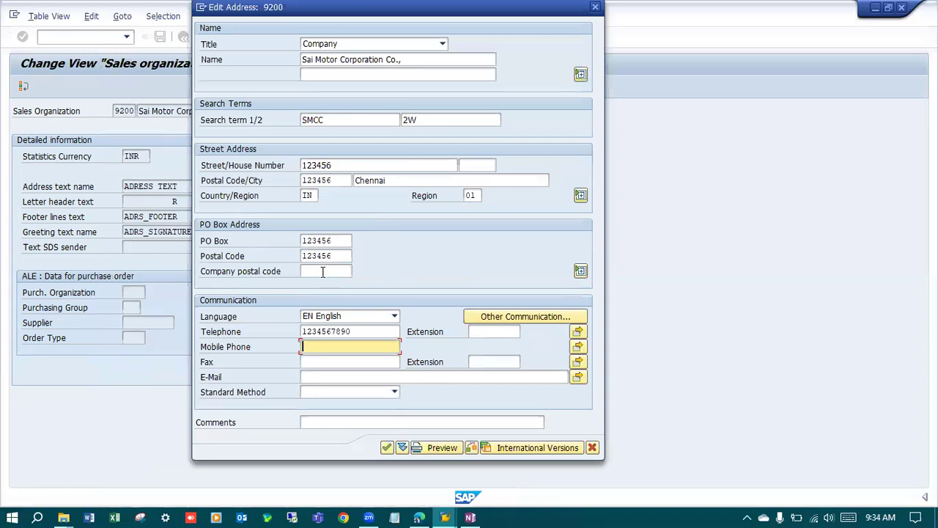
{"action": "left_click", "coordinate": [388, 447]}
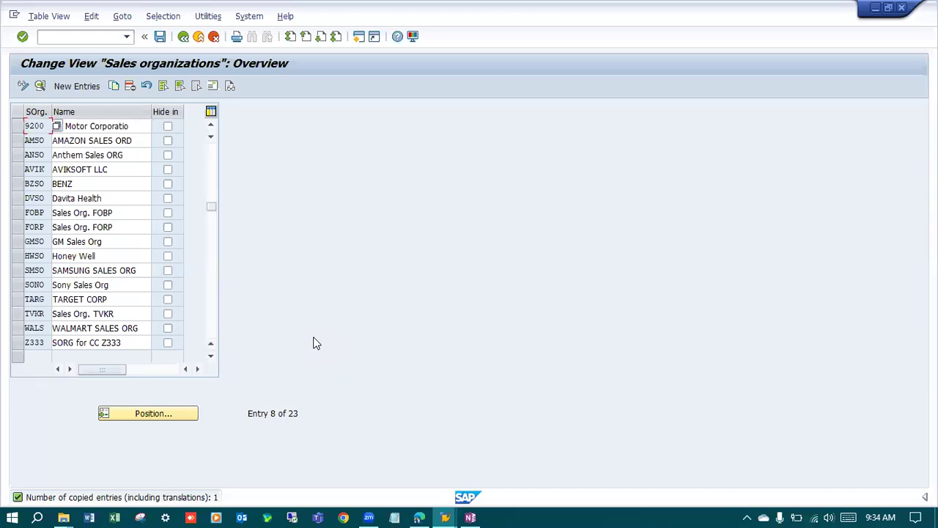
Reopen the address of sales organization 9200, try region codes 02 to 09, and go back to region 01.
{"action": "left_click", "coordinate": [17, 126]}
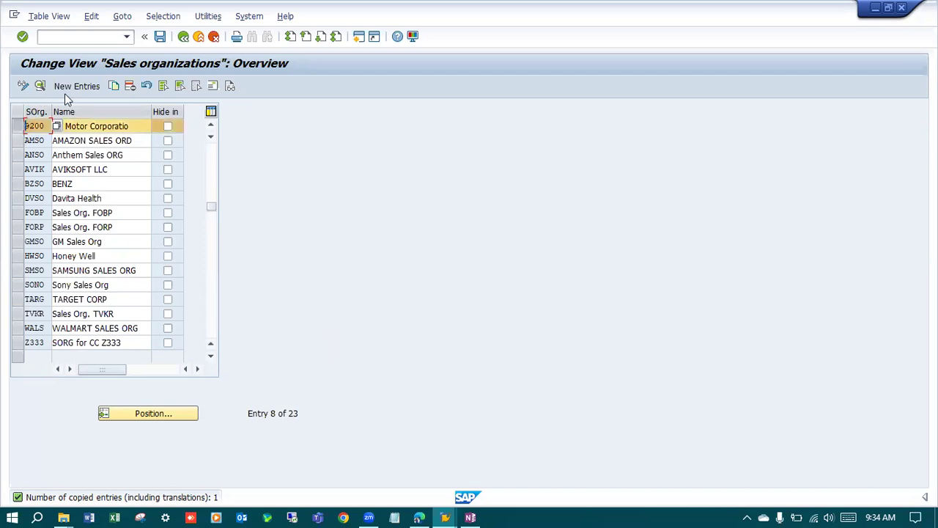
{"action": "left_click", "coordinate": [213, 86]}
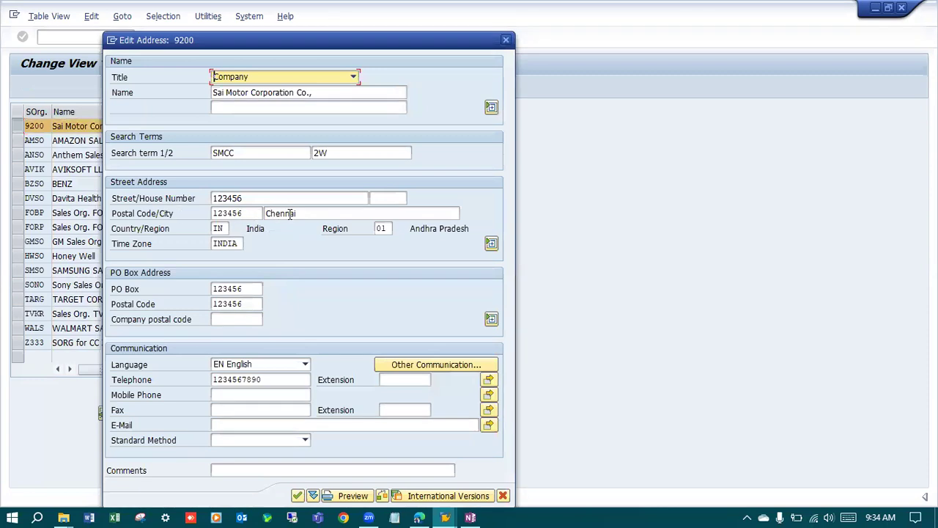
{"action": "left_click", "coordinate": [384, 230]}
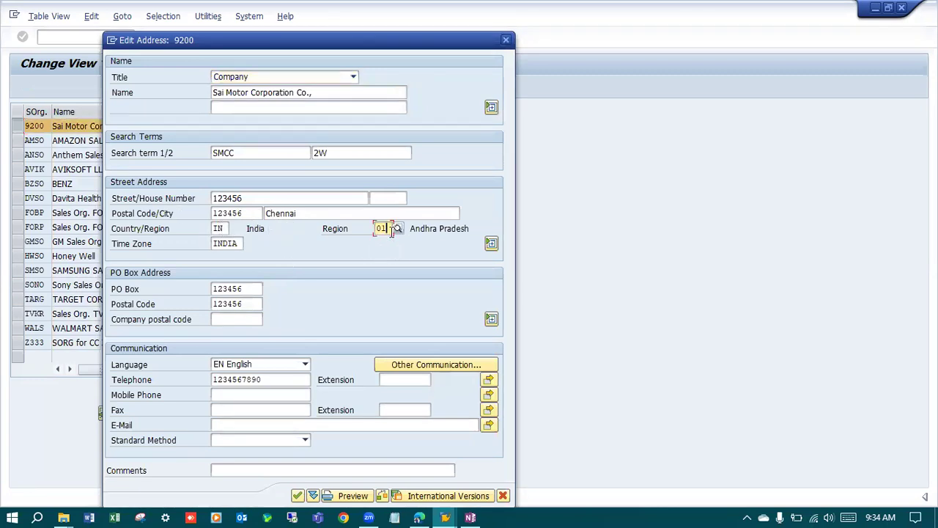
{"action": "key", "text": "BackSpace"}
{"action": "type", "text": "2"}
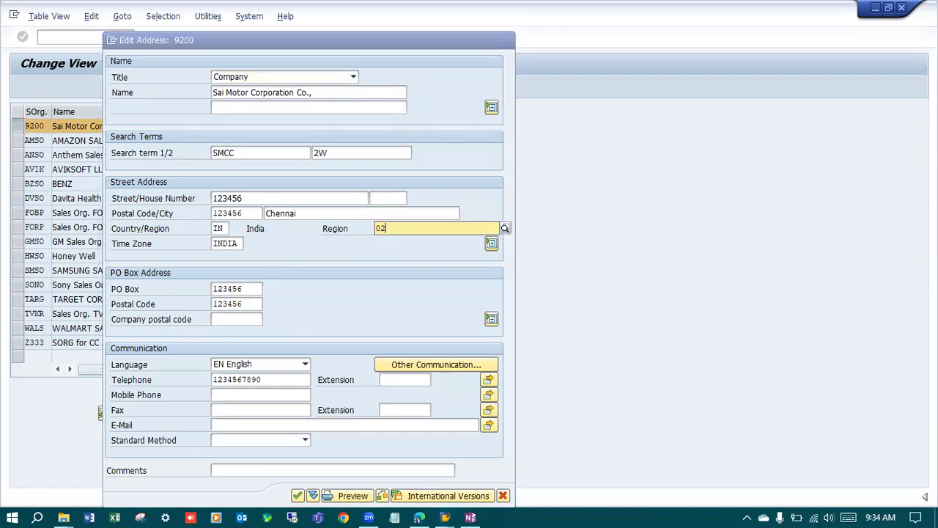
{"action": "type", "text": "3"}
{"action": "type", "text": "4"}
{"action": "type", "text": "5"}
{"action": "type", "text": "6"}
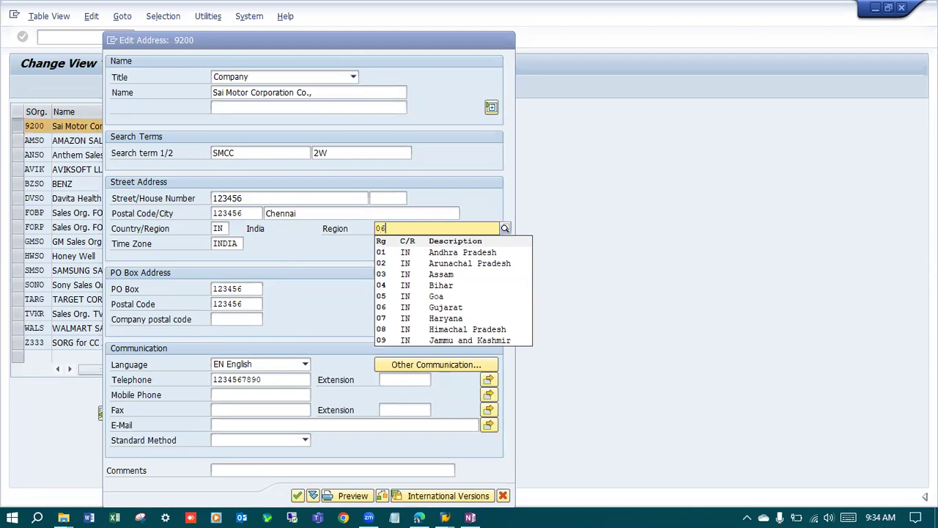
{"action": "type", "text": "7"}
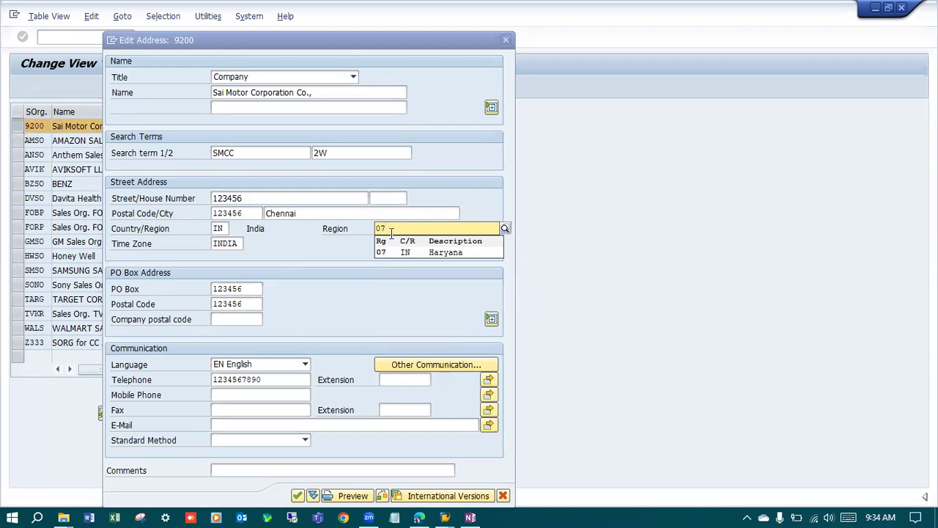
{"action": "type", "text": "8"}
{"action": "type", "text": "9"}
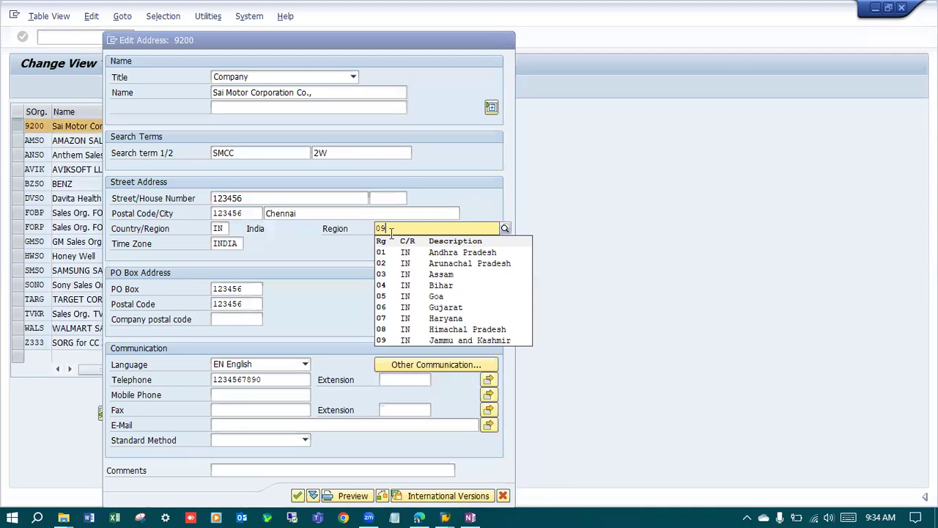
{"action": "key", "text": "BackSpace"}
{"action": "key", "text": "BackSpace"}
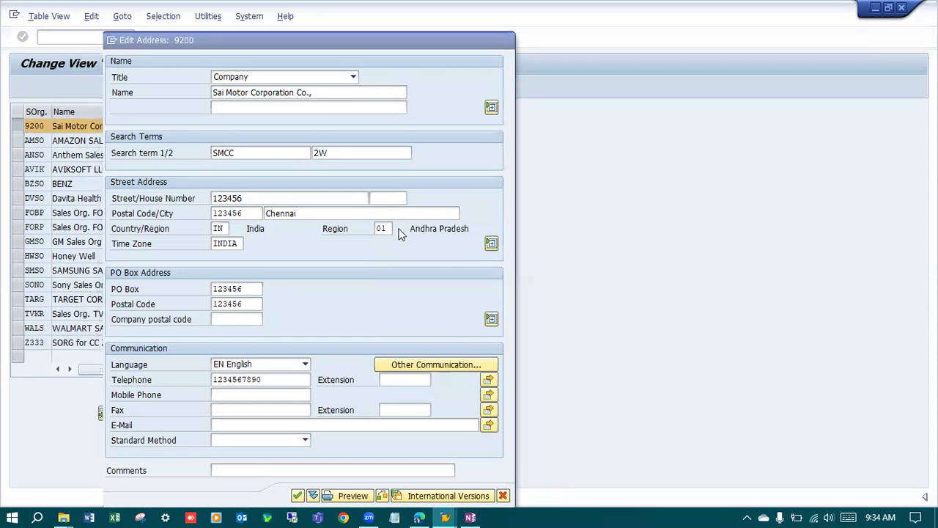
{"action": "key", "text": "Return"}
Save the sales organization and create a customizing request with the short description "SD: Sales Org 9200".
{"action": "left_click", "coordinate": [159, 36]}
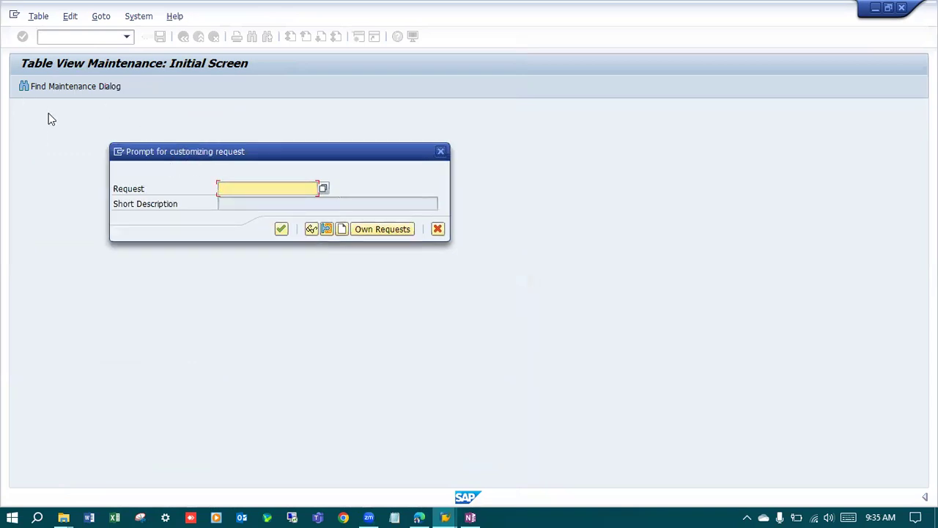
{"action": "left_click", "coordinate": [343, 229]}
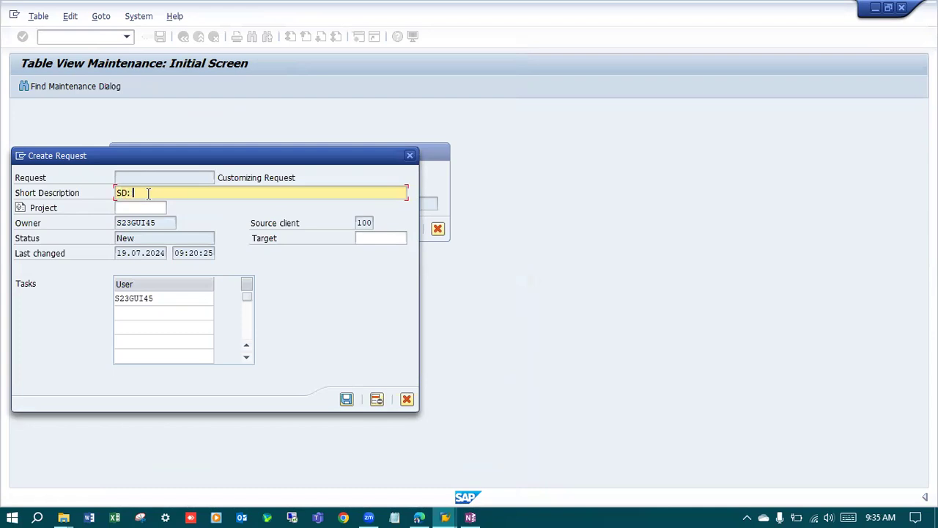
{"action": "type", "text": "SD: Sales Org 9200"}
{"action": "key", "text": "Return"}
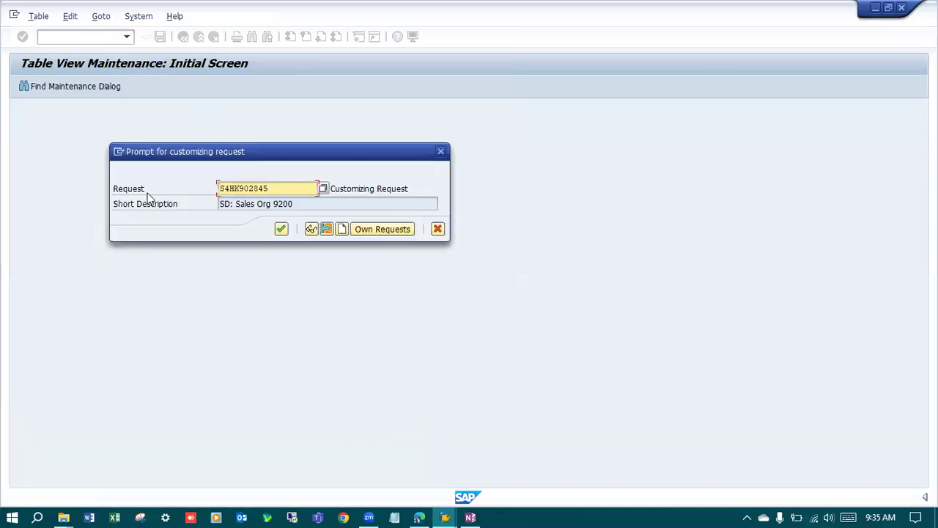
{"action": "double_click", "coordinate": [213, 189]}
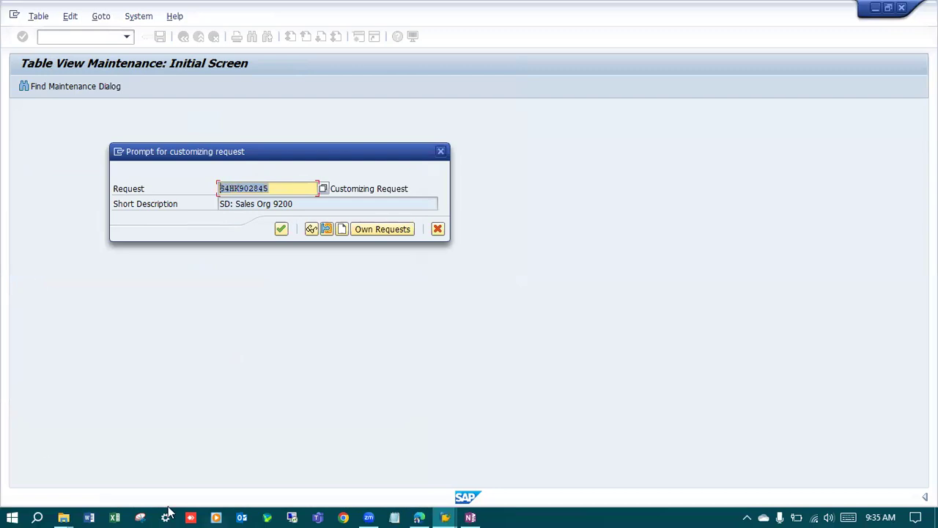
{"action": "left_click", "coordinate": [279, 190]}
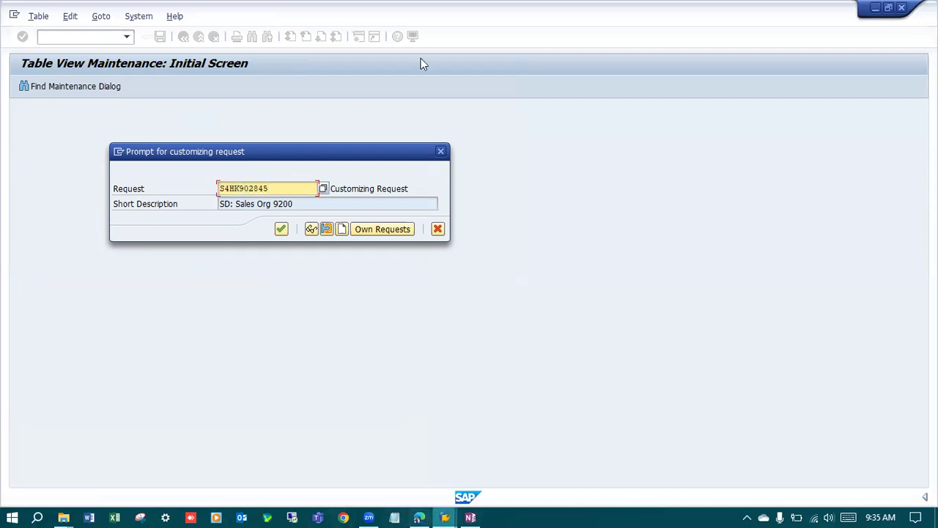
{"action": "left_click_drag", "start_coordinate": [282, 188], "coordinate": [220, 189]}
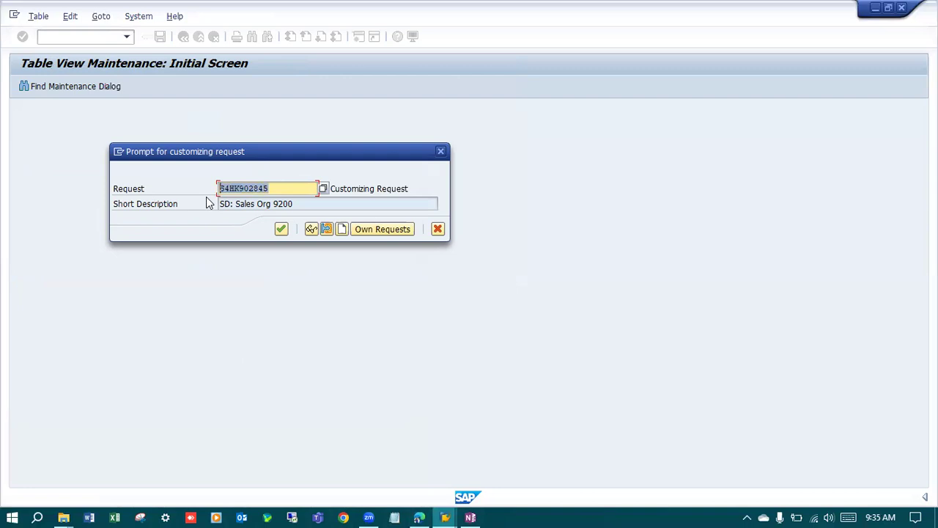
{"action": "left_click", "coordinate": [268, 188]}
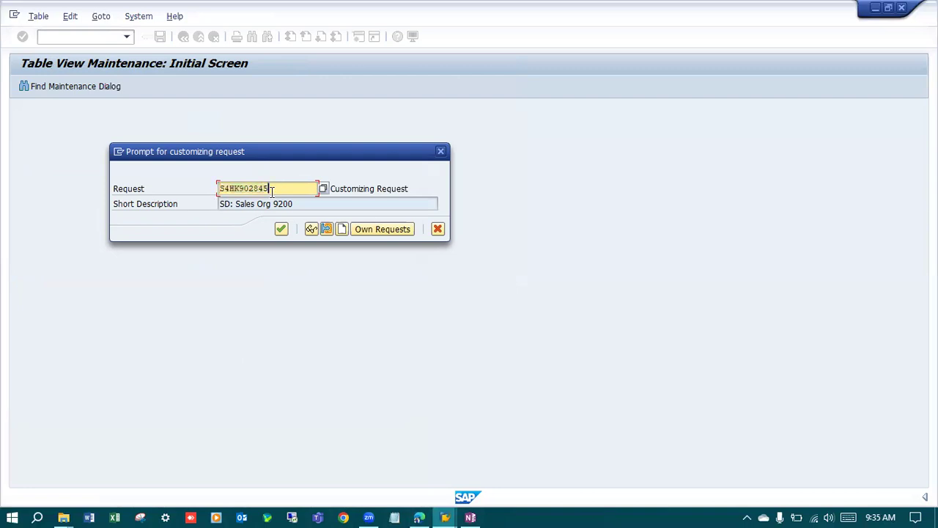
{"action": "left_click_drag", "start_coordinate": [268, 189], "coordinate": [218, 188]}
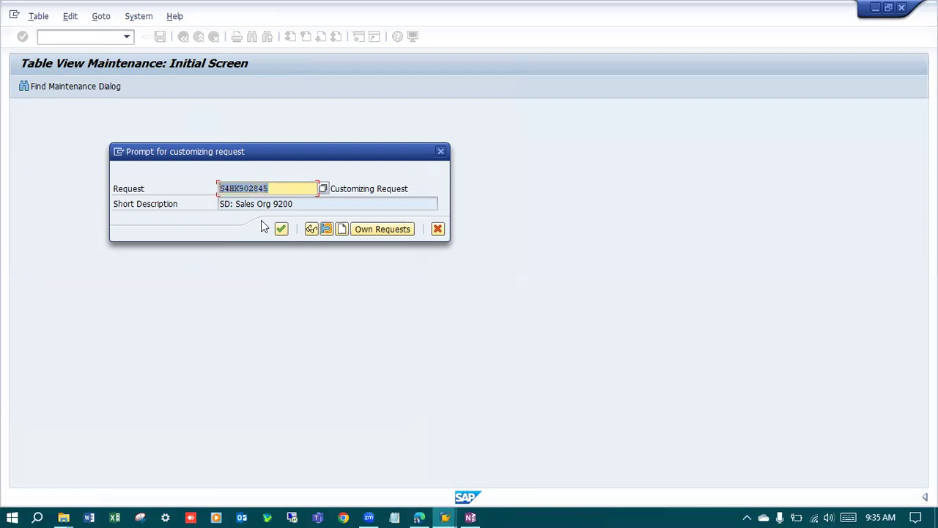
{"action": "left_click", "coordinate": [272, 188]}
{"action": "left_click_drag", "start_coordinate": [269, 188], "coordinate": [159, 187]}
Accept the customizing request to save sales organization 9200 and return to the implementation guide structure.
{"action": "left_click", "coordinate": [282, 230]}
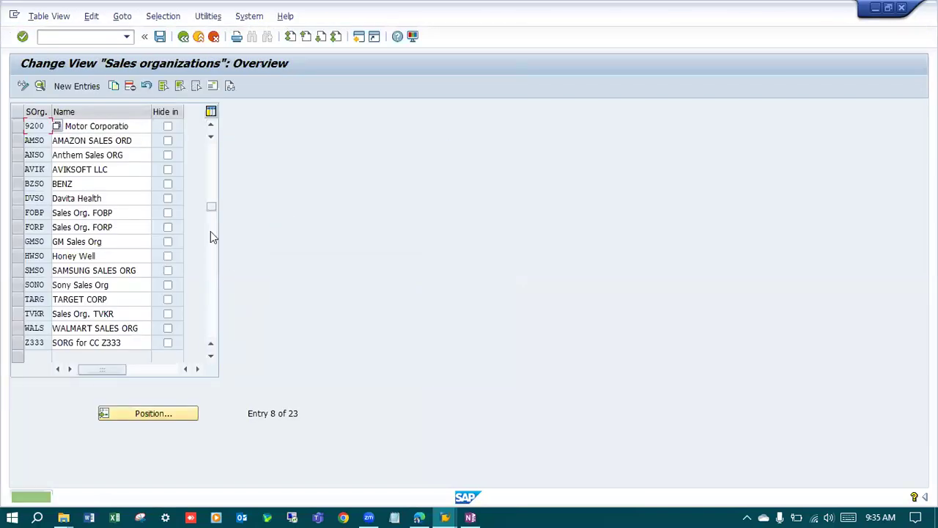
{"action": "left_click", "coordinate": [121, 130]}
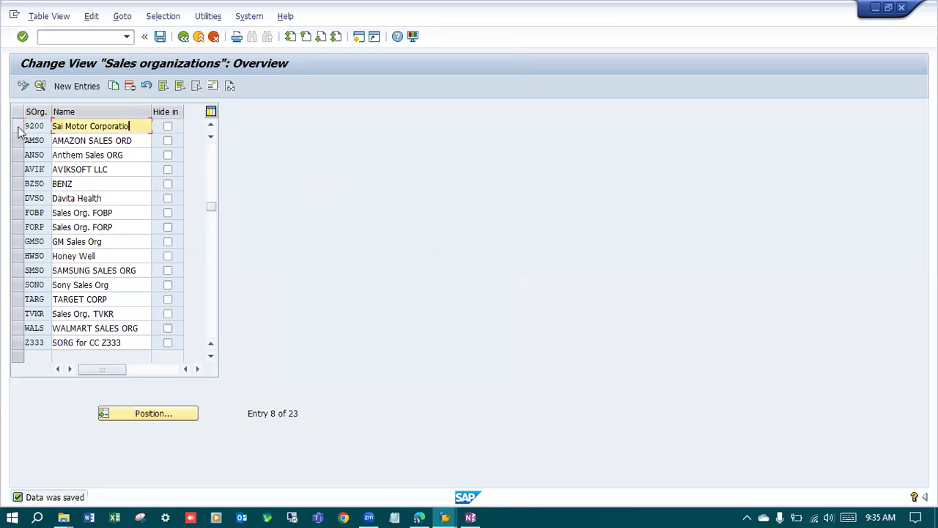
{"action": "left_click", "coordinate": [183, 37]}
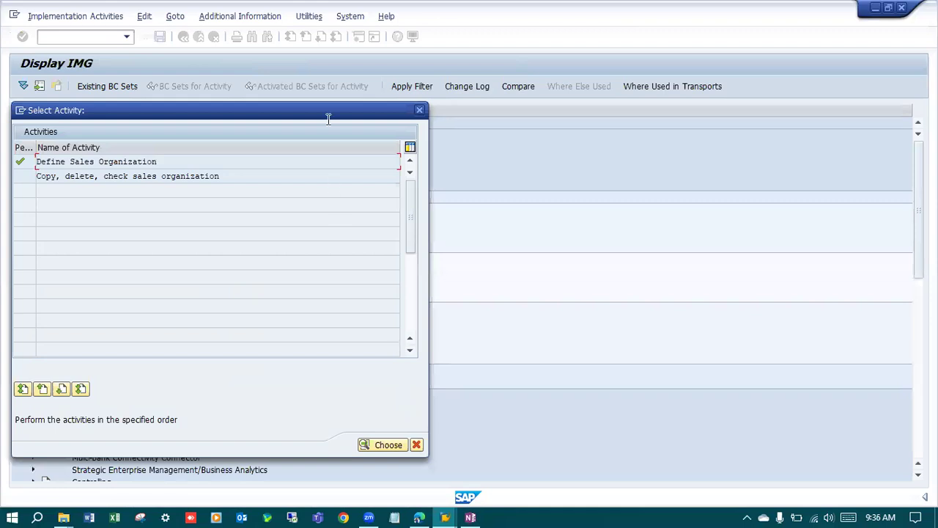
{"action": "left_click", "coordinate": [518, 382]}
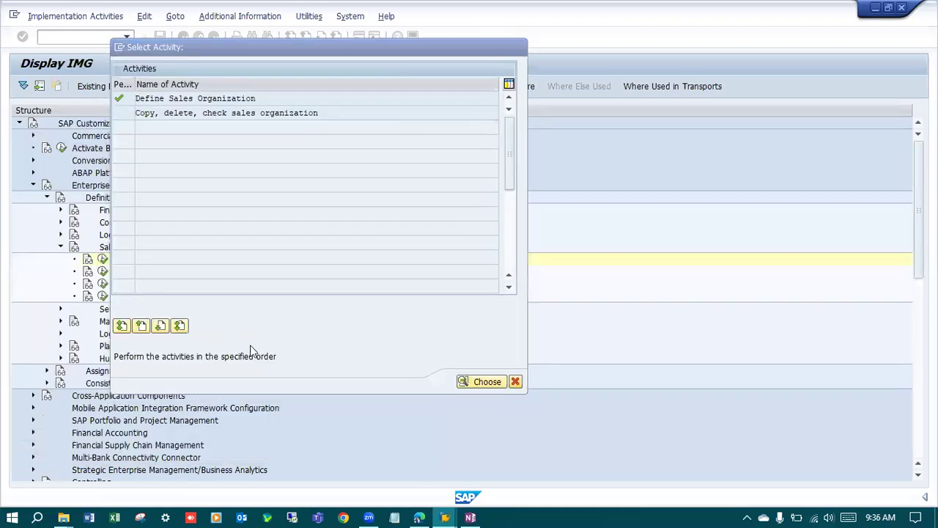
Open the Define distribution channel activity under Sales and Distribution in the enterprise structure definition.
{"action": "left_click", "coordinate": [106, 272]}
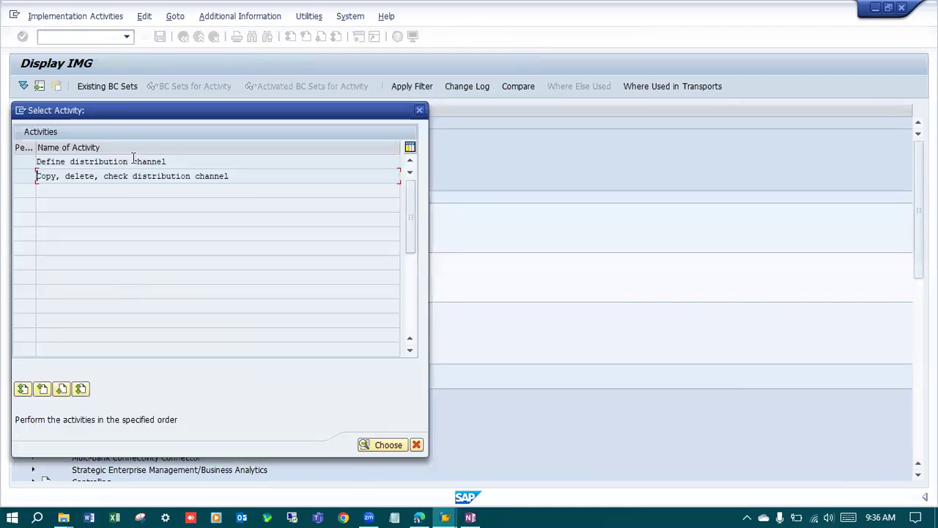
{"action": "double_click", "coordinate": [111, 162]}
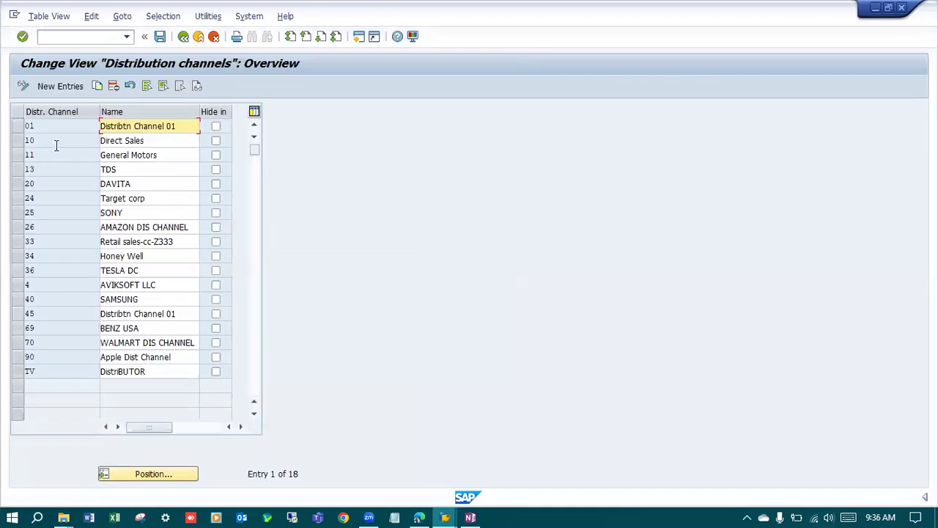
{"action": "left_click", "coordinate": [150, 141]}
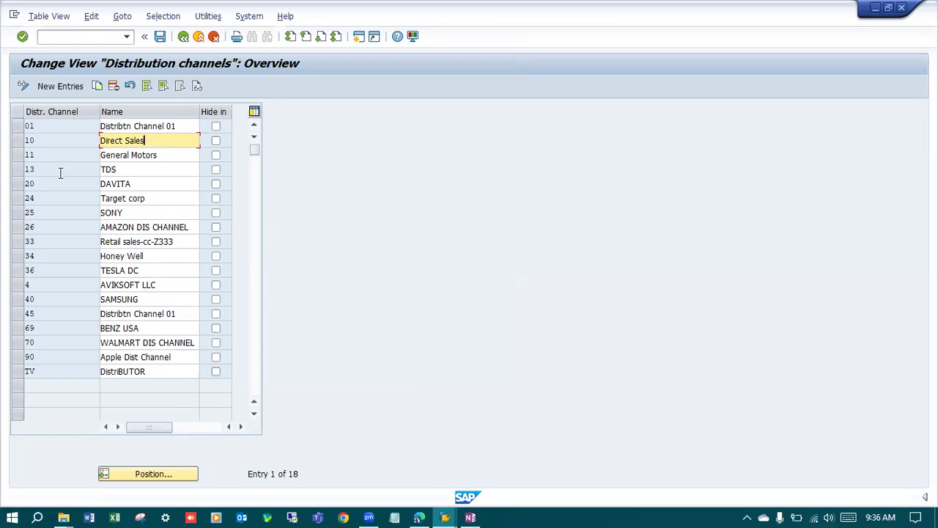
Add a new distribution channel entry 92 with the name "SMCC Dist Ch".
{"action": "left_click", "coordinate": [60, 86]}
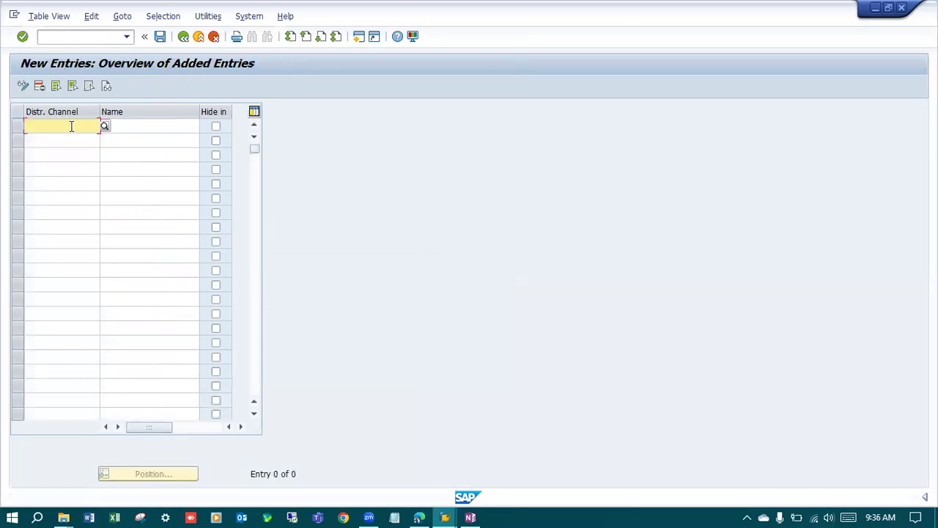
{"action": "type", "text": "92"}
{"action": "key", "text": "Tab"}
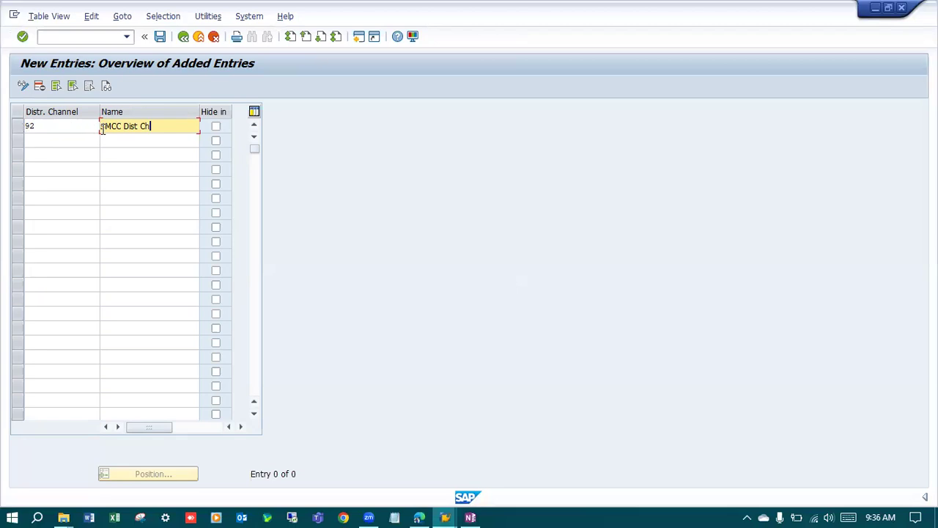
{"action": "key", "text": "Return"}
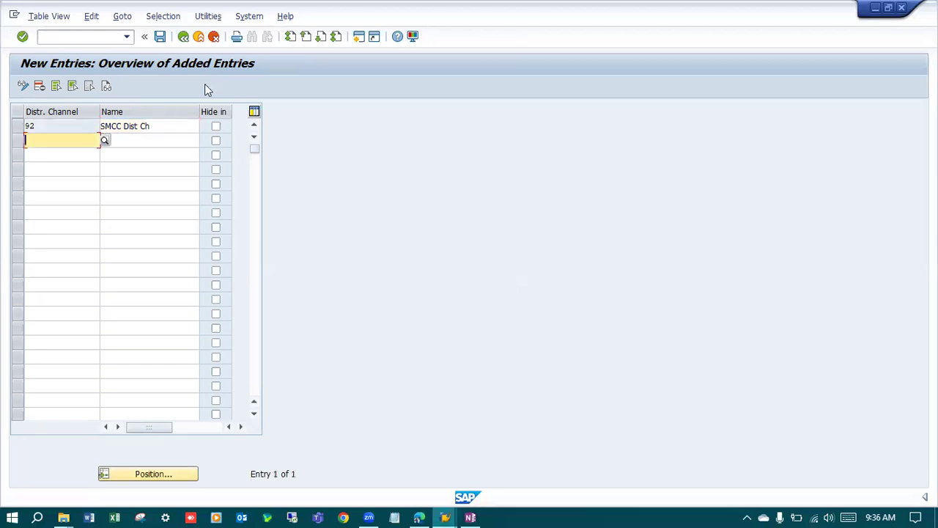
Save the distribution channel under a new customizing request with the short description "SD: Dist Channel SMCC".
{"action": "left_click", "coordinate": [162, 39]}
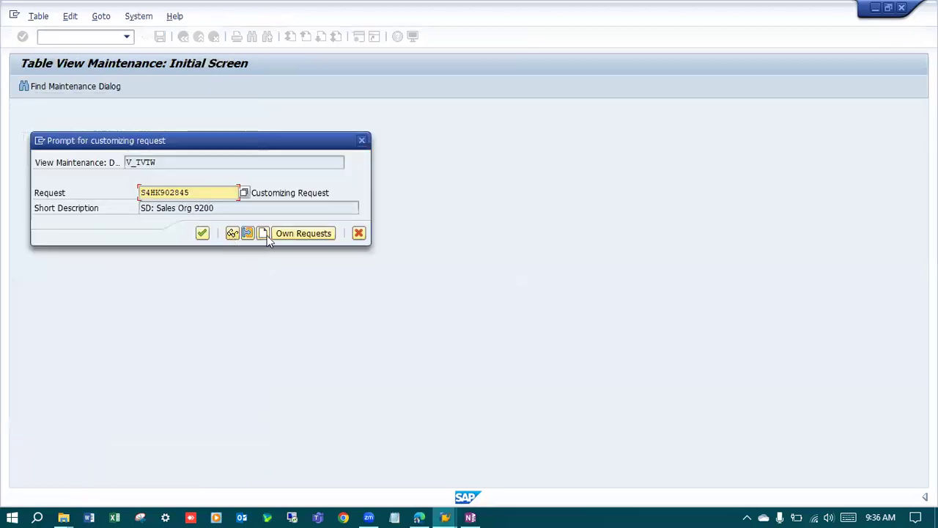
{"action": "left_click", "coordinate": [263, 233]}
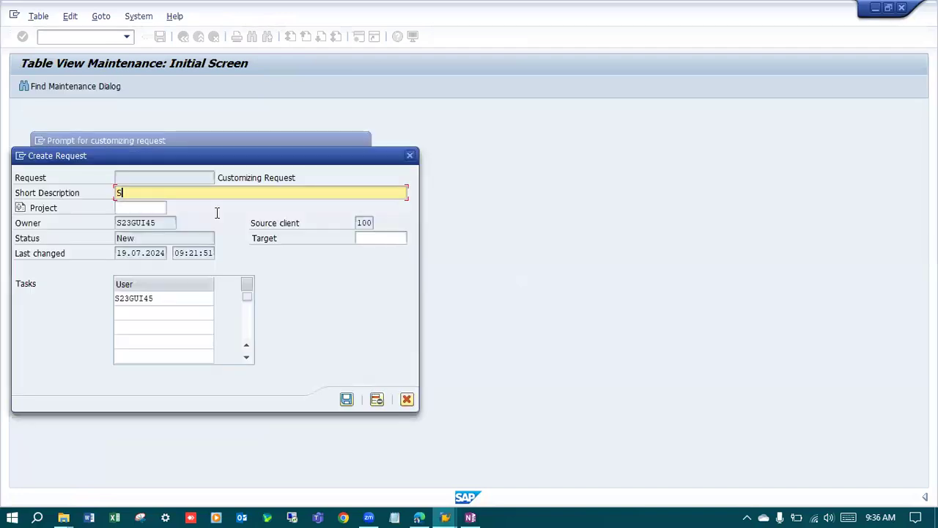
{"action": "type", "text": "SD: Dist Channel SMCC"}
{"action": "key", "text": "Return"}
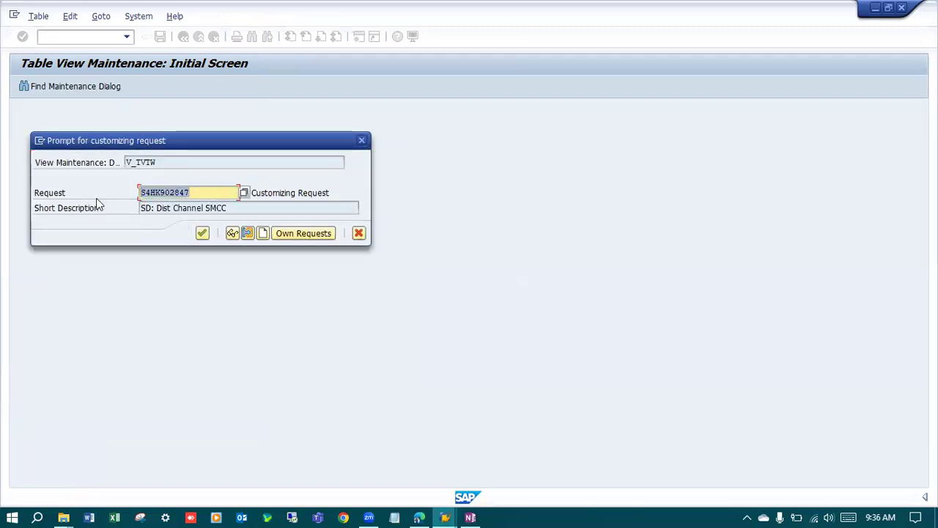
{"action": "left_click", "coordinate": [203, 233]}
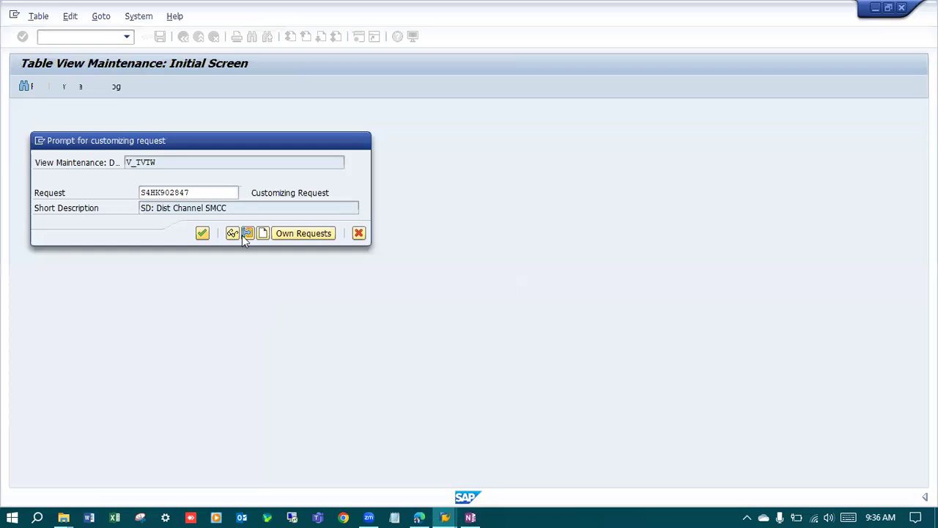
Return to the implementation guide and open the Maintain Sales Office activity under Sales and Distribution.
{"action": "left_click", "coordinate": [185, 38]}
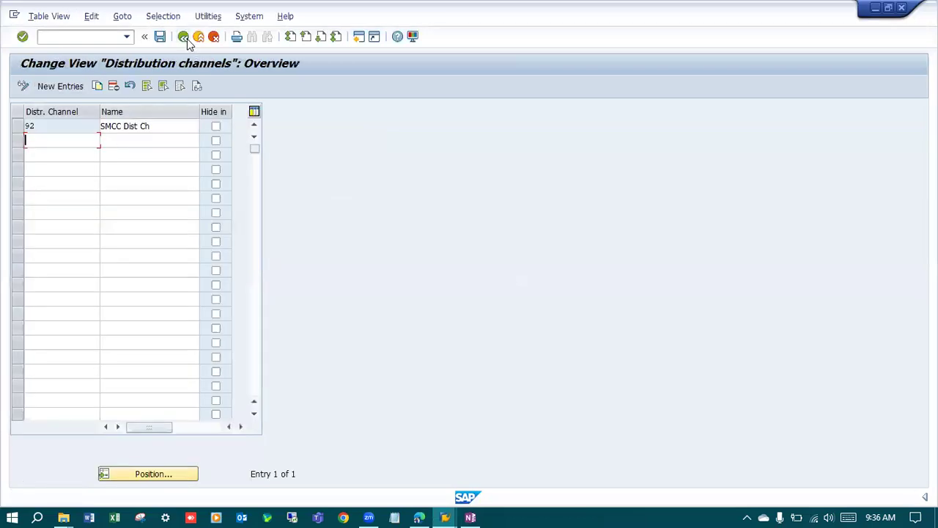
{"action": "left_click", "coordinate": [184, 38]}
{"action": "left_click_drag", "start_coordinate": [280, 110], "coordinate": [400, 48]}
{"action": "left_click", "coordinate": [536, 384]}
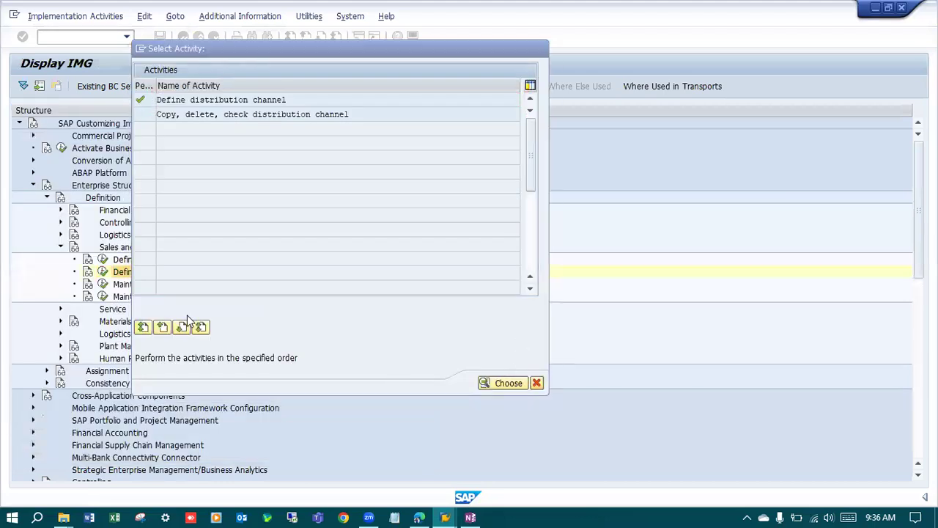
{"action": "left_click", "coordinate": [104, 285]}
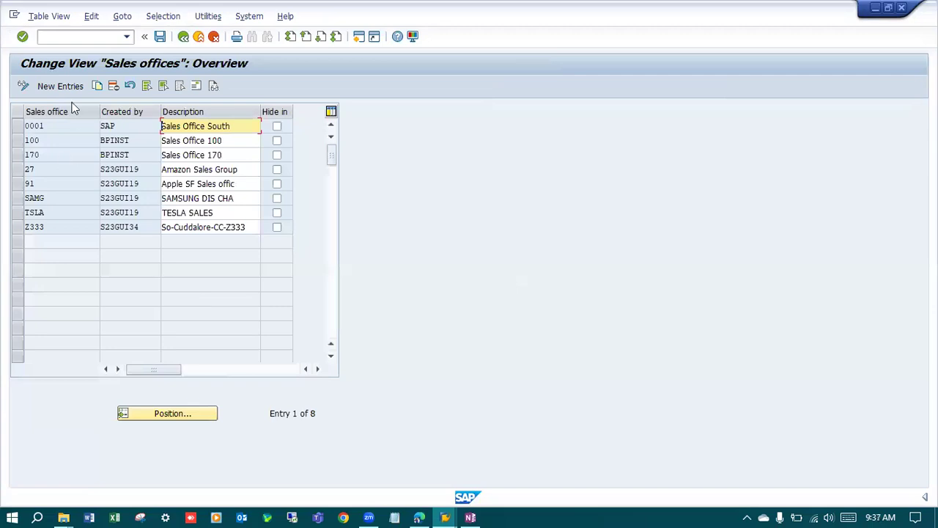
Add a new sales office entry 9200 with the description "Sales Office CH".
{"action": "left_click", "coordinate": [58, 86]}
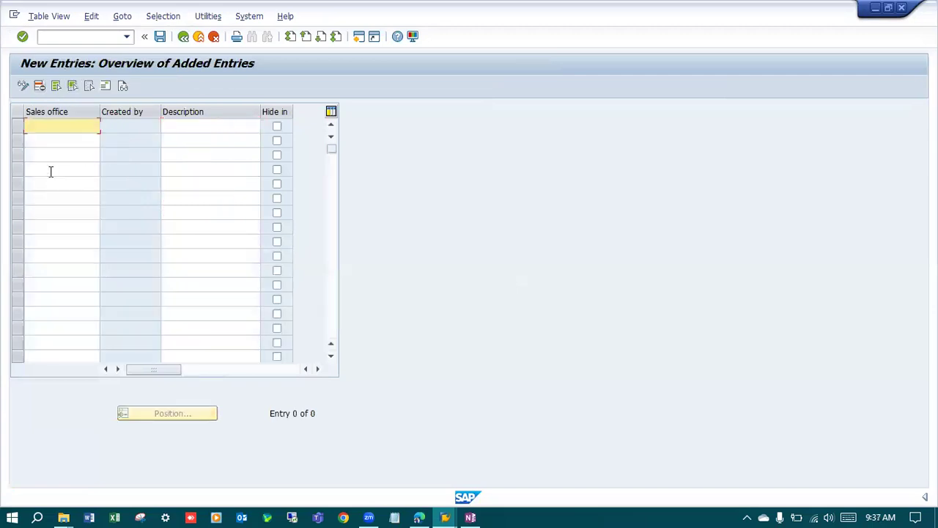
{"action": "type", "text": "CG00"}
{"action": "key", "text": "Tab"}
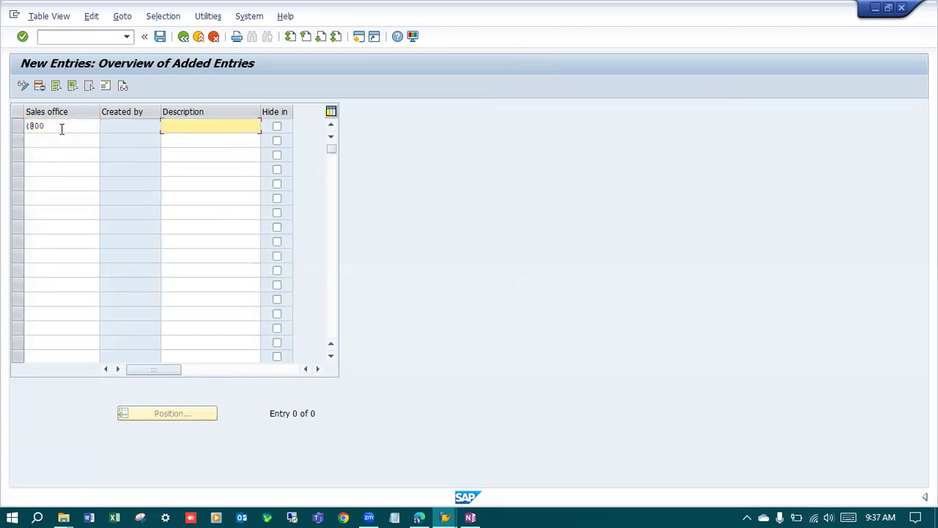
{"action": "key", "text": "shift+Tab"}
{"action": "type", "text": "9200"}
{"action": "key", "text": "Tab"}
{"action": "type", "text": "Sales Office CH"}
{"action": "key", "text": "Return"}
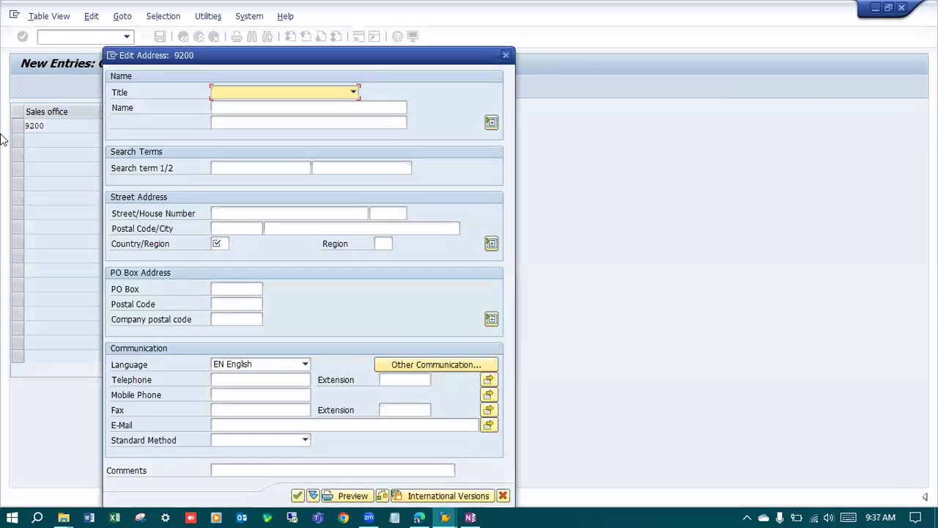
In the sales office address, set title Company, name "Sales Office SMCC" and search terms "SMCC" and "Sales Office".
{"action": "left_click", "coordinate": [246, 95]}
{"action": "left_click", "coordinate": [241, 105]}
{"action": "left_click", "coordinate": [241, 109]}
{"action": "type", "text": "Sales"}
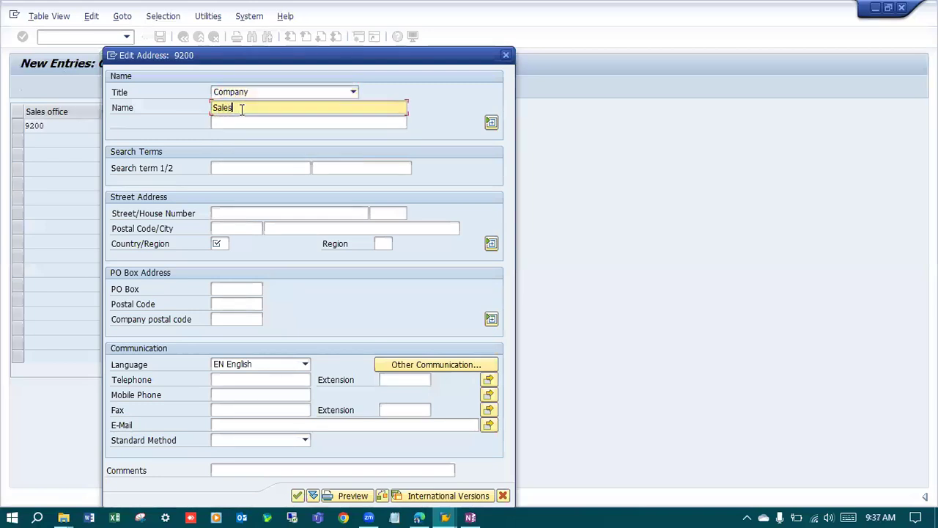
{"action": "type", "text": " Office SMM"}
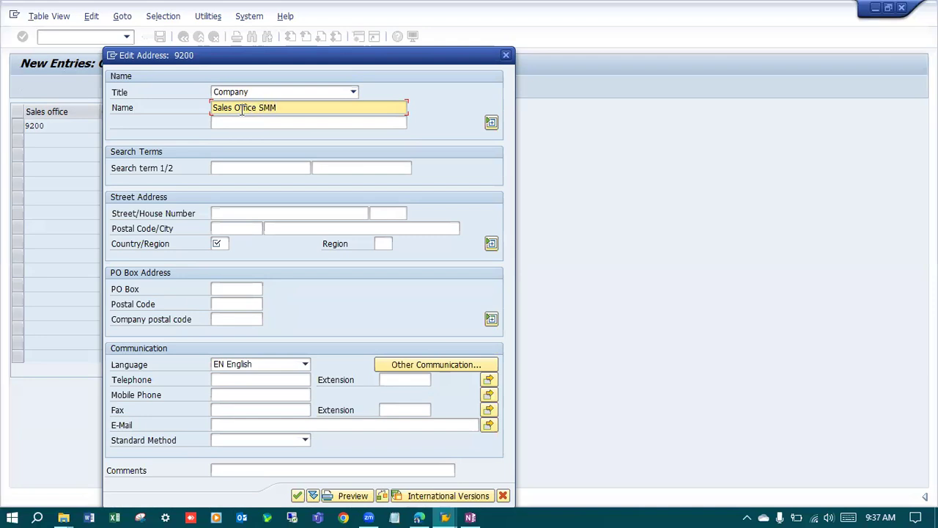
{"action": "key", "text": "BackSpace"}
{"action": "type", "text": "CC"}
{"action": "left_click", "coordinate": [245, 167]}
{"action": "type", "text": "SMCC"}
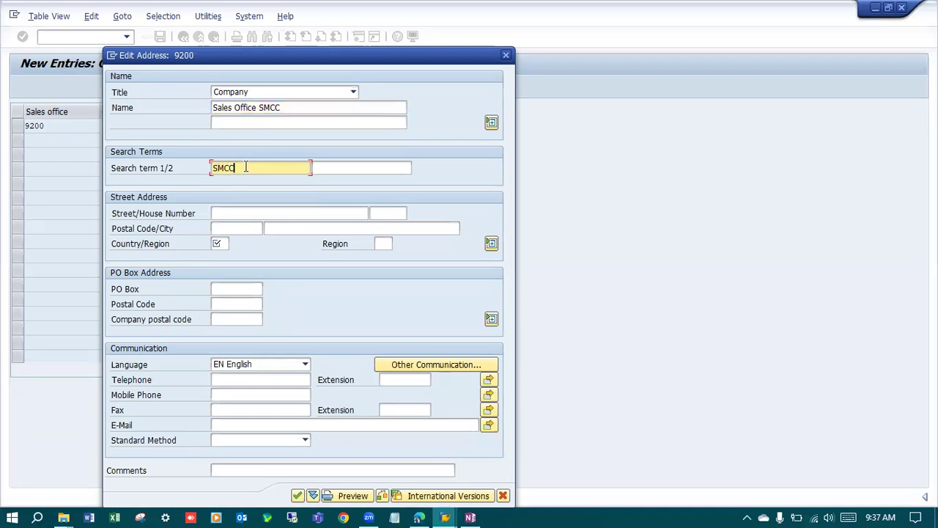
{"action": "left_click", "coordinate": [346, 168]}
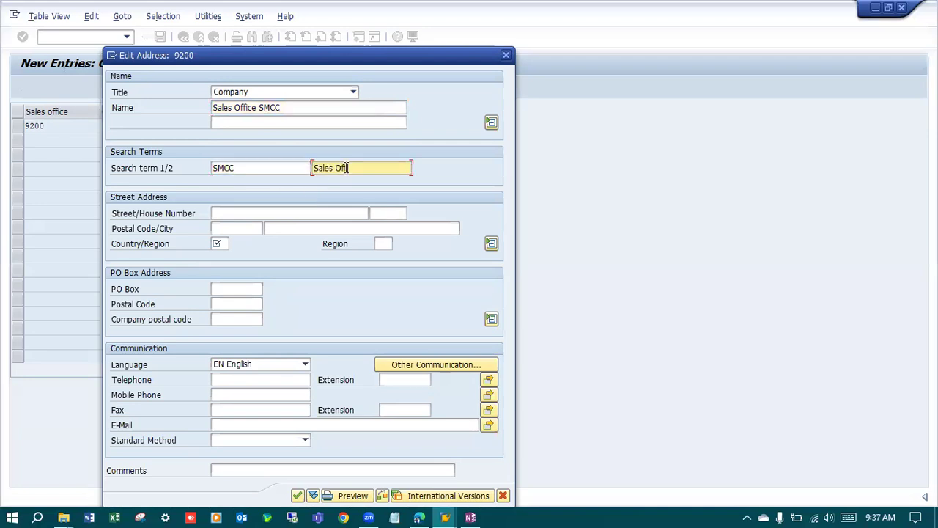
Fill in the sales office's postal code, city Chennai, country IN and region 01.
{"action": "left_click", "coordinate": [229, 212]}
{"action": "left_click", "coordinate": [232, 228]}
{"action": "left_click", "coordinate": [229, 215]}
{"action": "left_click", "coordinate": [231, 229]}
{"action": "type", "text": "123456"}
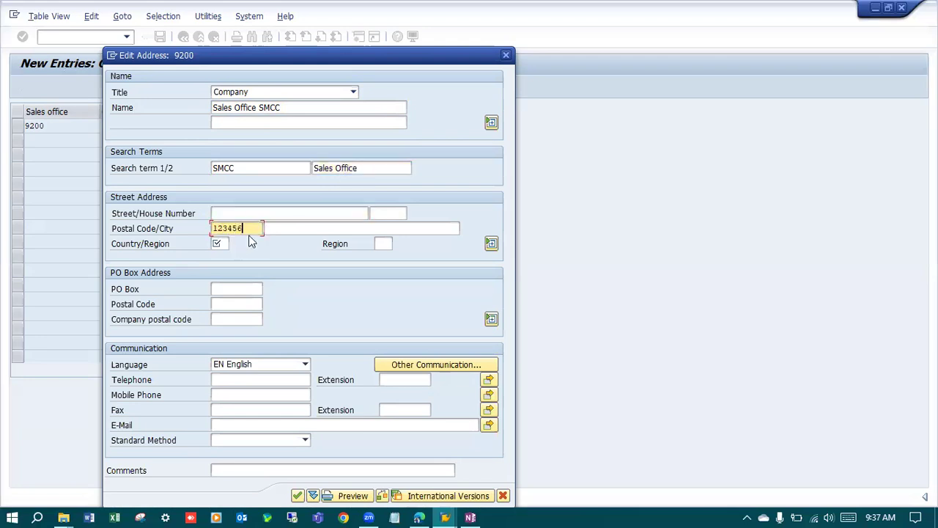
{"action": "key", "text": "Tab"}
{"action": "type", "text": "Chennai"}
{"action": "left_click", "coordinate": [225, 244]}
{"action": "type", "text": "IN"}
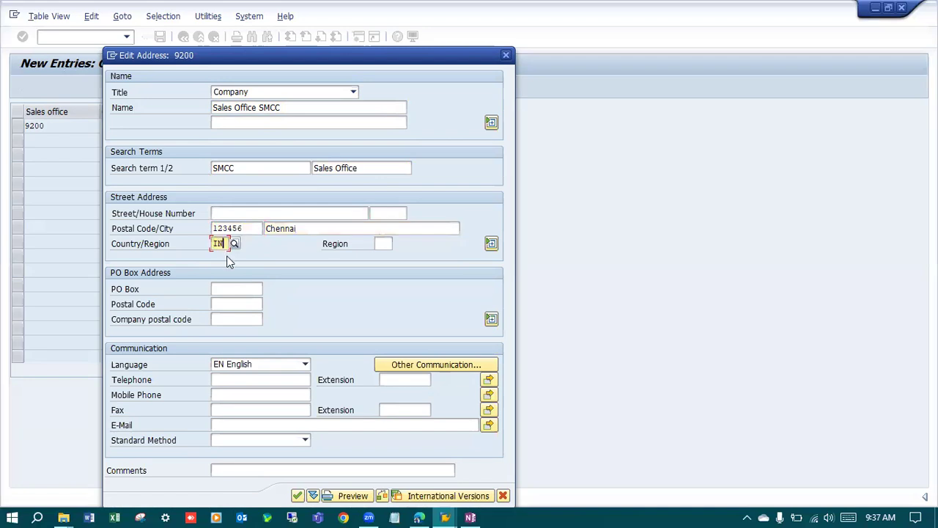
{"action": "left_click", "coordinate": [383, 244]}
{"action": "type", "text": "01"}
Complete the contact details in the address and save sales office 9200, accepting the customizing request.
{"action": "left_click", "coordinate": [248, 289]}
{"action": "left_click", "coordinate": [238, 303]}
{"action": "left_click", "coordinate": [239, 304]}
{"action": "left_click", "coordinate": [242, 317]}
{"action": "type", "text": "1234567890"}
{"action": "left_click", "coordinate": [250, 407]}
{"action": "left_click", "coordinate": [254, 398]}
{"action": "key", "text": "Return"}
{"action": "left_click", "coordinate": [160, 36]}
{"action": "left_click", "coordinate": [202, 219]}
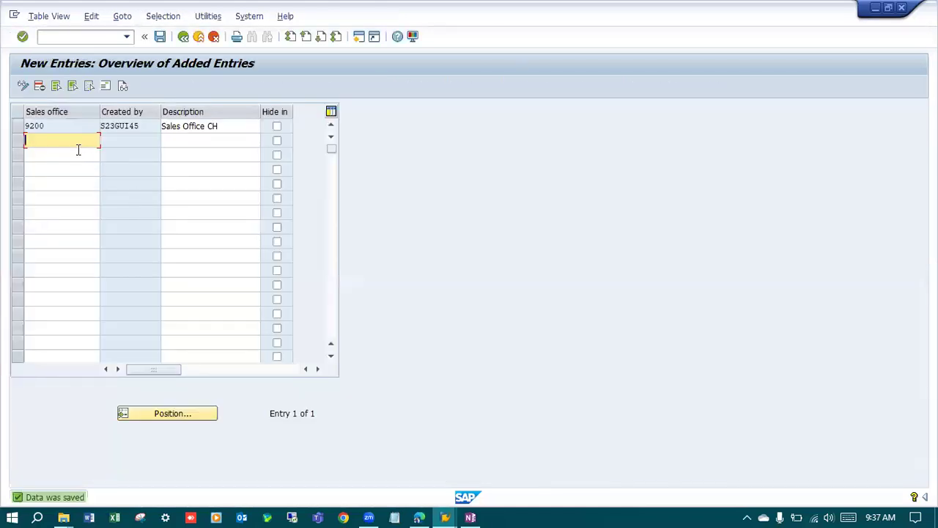
Return to the implementation guide and open the Maintain Sales Group activity under Sales and Distribution.
{"action": "left_click", "coordinate": [184, 37]}
{"action": "left_click", "coordinate": [183, 37]}
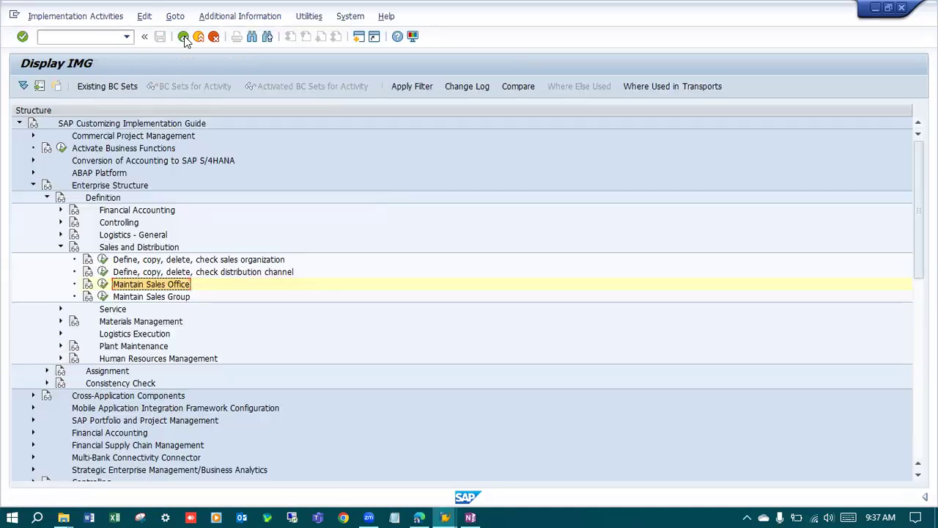
{"action": "left_click", "coordinate": [103, 296]}
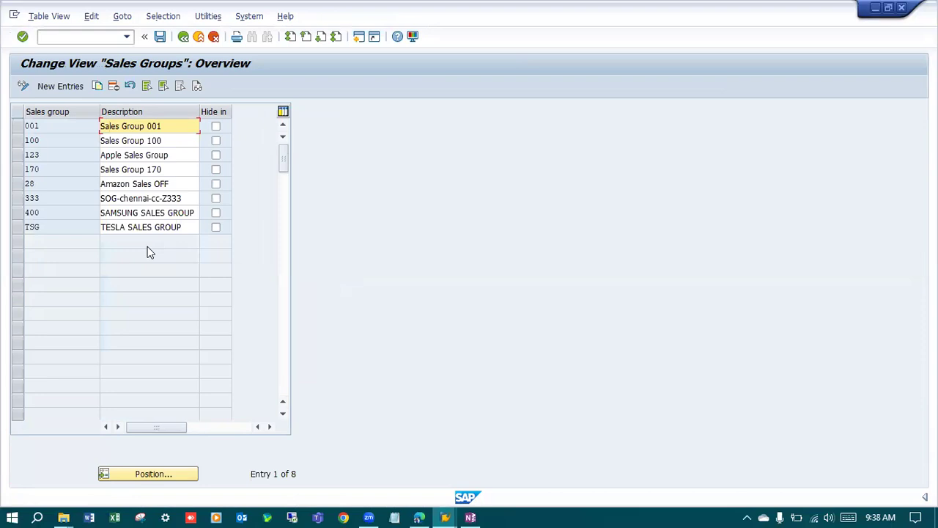
Add a new sales group entry 921 with the description "SMCC Group".
{"action": "left_click", "coordinate": [59, 86]}
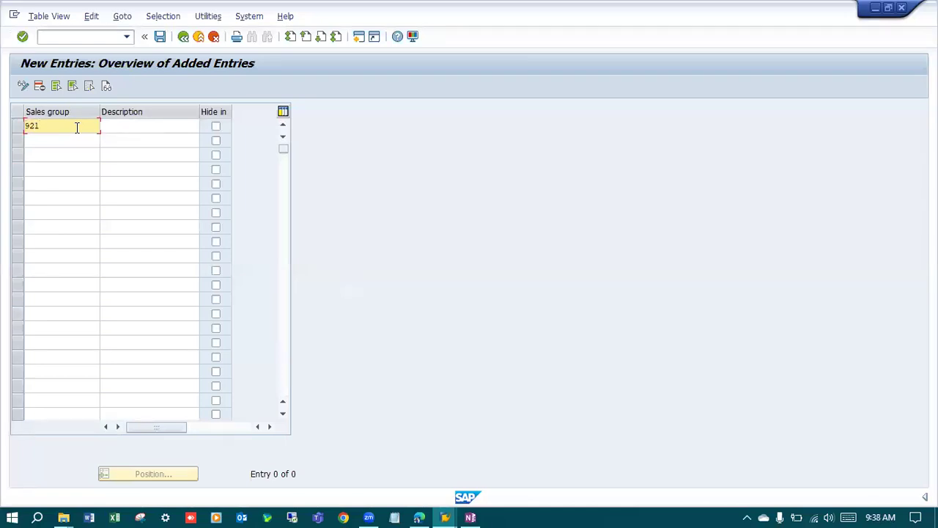
{"action": "key", "text": "Tab"}
{"action": "type", "text": "S"}
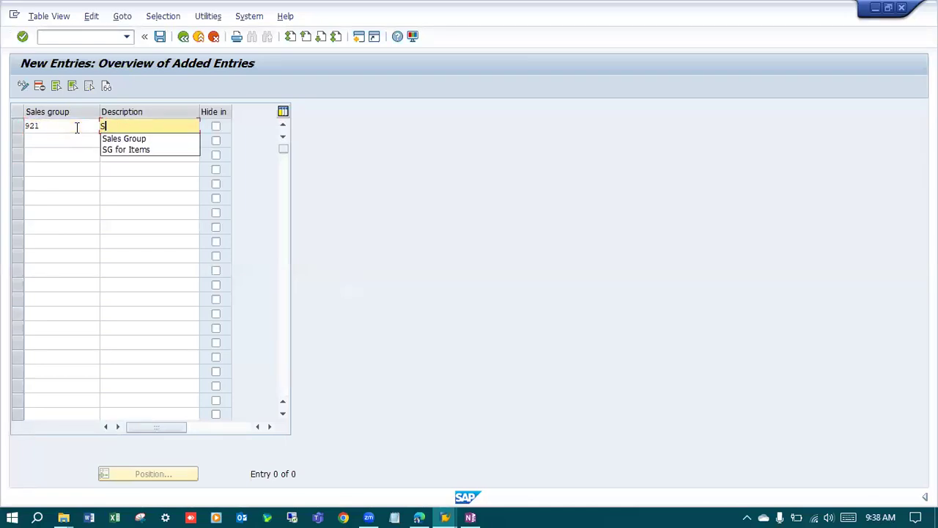
{"action": "type", "text": "MCO Group"}
{"action": "key", "text": "Return"}
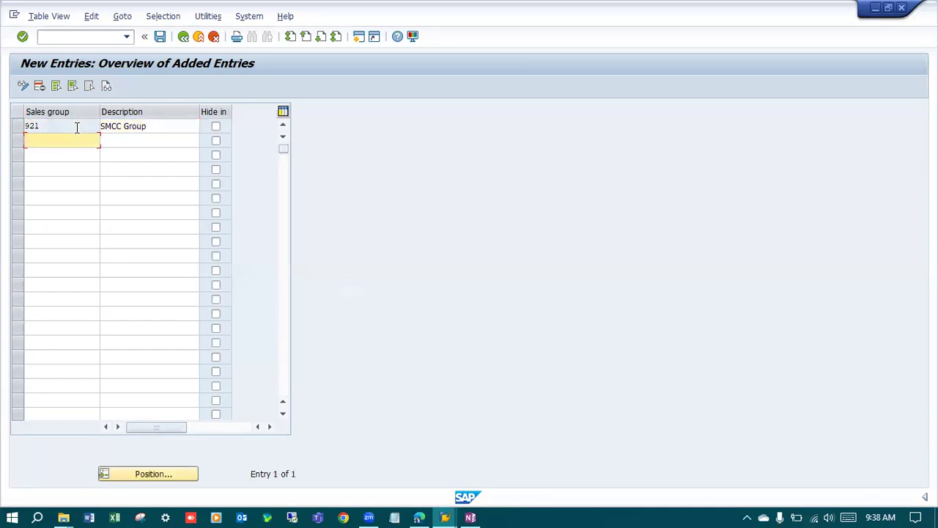
Save the sales group under a new customizing request with the short description "SD: Sales Group SMCC".
{"action": "left_click", "coordinate": [160, 36]}
{"action": "left_click", "coordinate": [262, 233]}
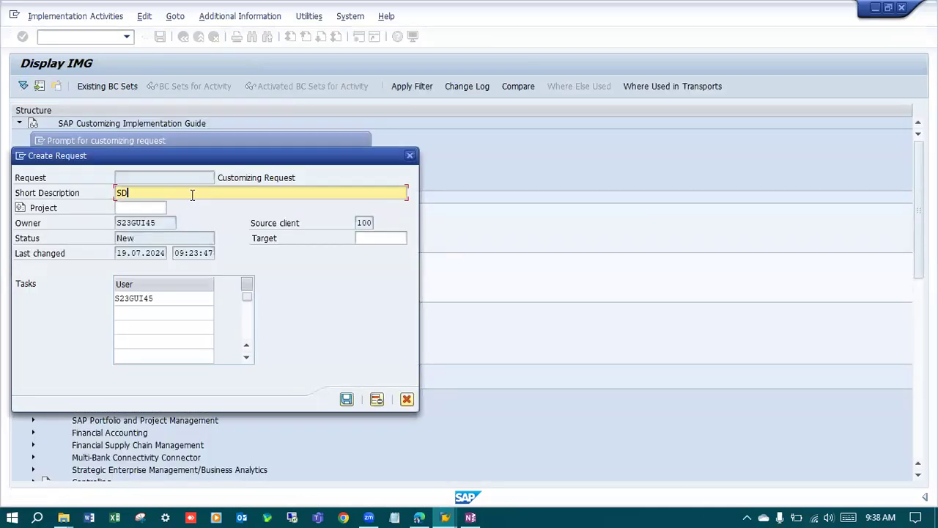
{"action": "type", "text": "SD: Sales Group SMCC"}
{"action": "key", "text": "Return"}
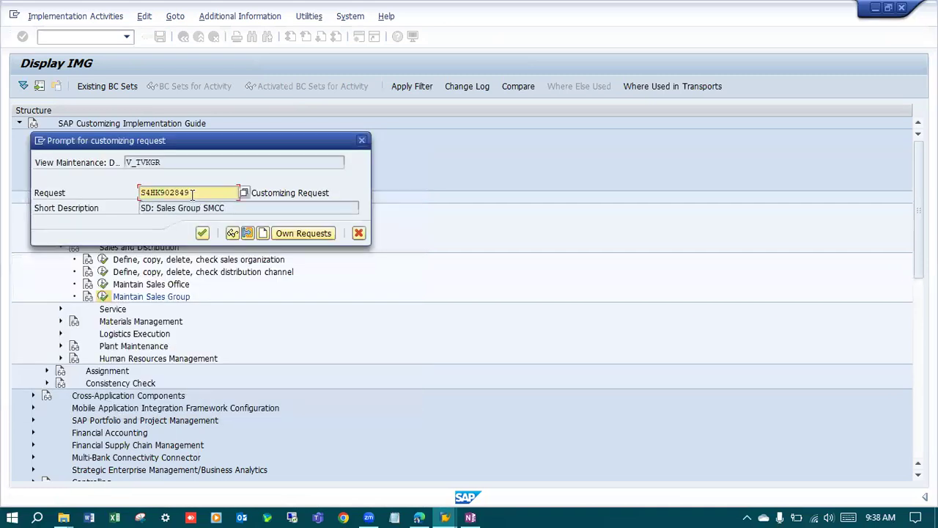
{"action": "left_click", "coordinate": [203, 233]}
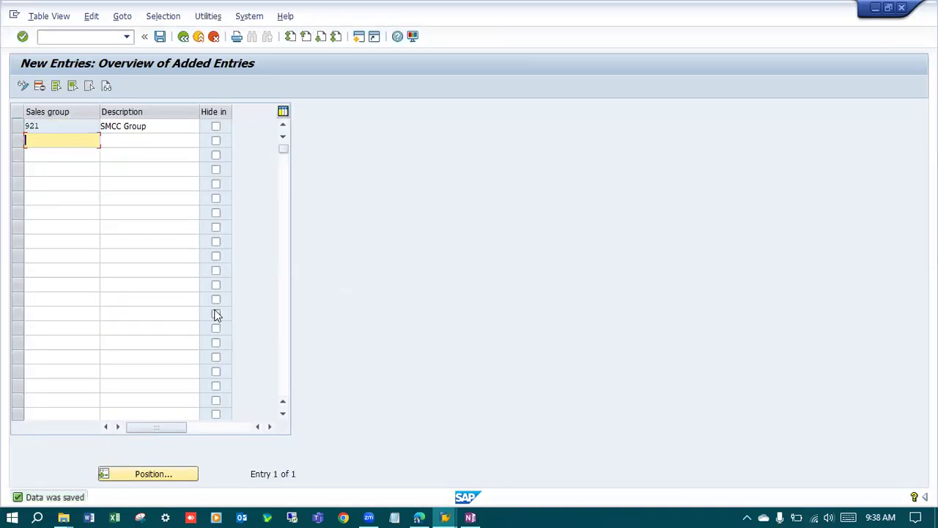
Return to the implementation guide and expand Logistics - General in place of Sales and Distribution in the enterprise structure definition.
{"action": "left_click", "coordinate": [184, 38]}
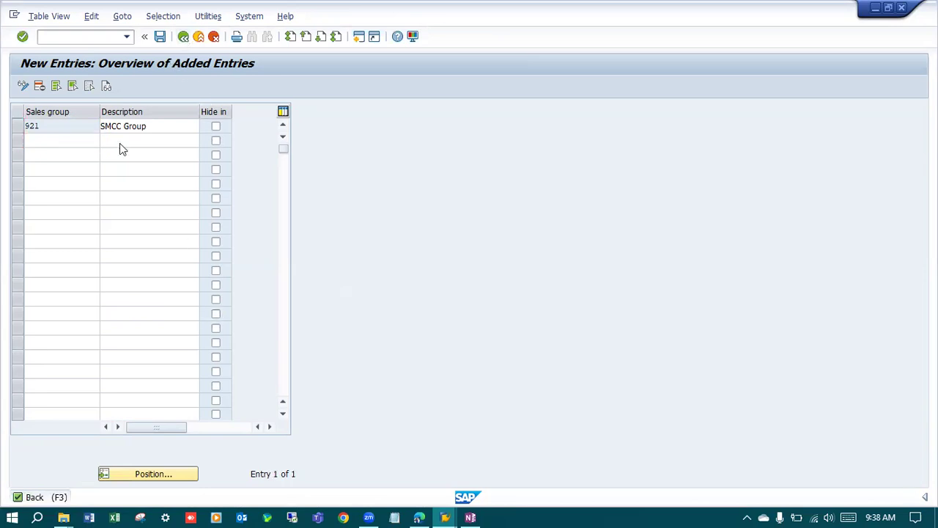
{"action": "left_click", "coordinate": [183, 36]}
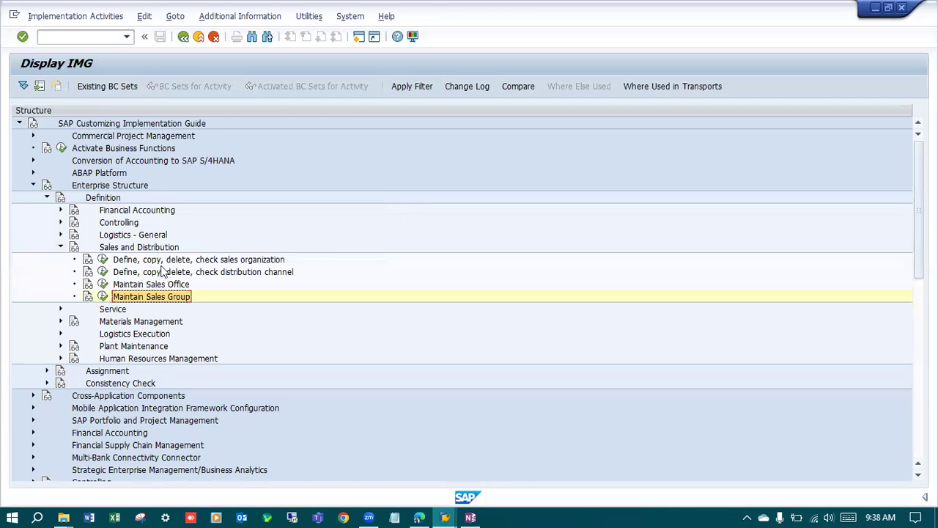
{"action": "left_click", "coordinate": [62, 248]}
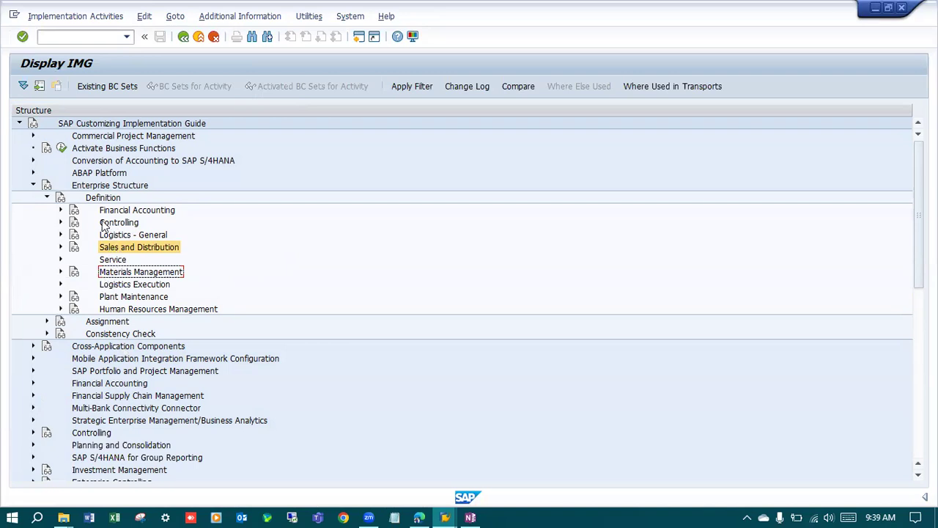
{"action": "left_click", "coordinate": [62, 234]}
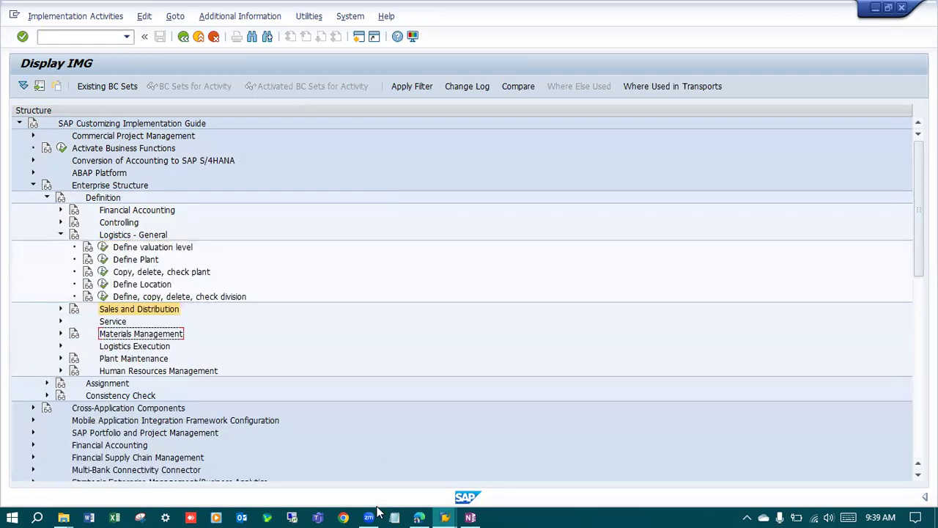
Switch to OneNote to check the SMCC production plant code, and view the SD structure diagram in the browser.
{"action": "left_click", "coordinate": [469, 518]}
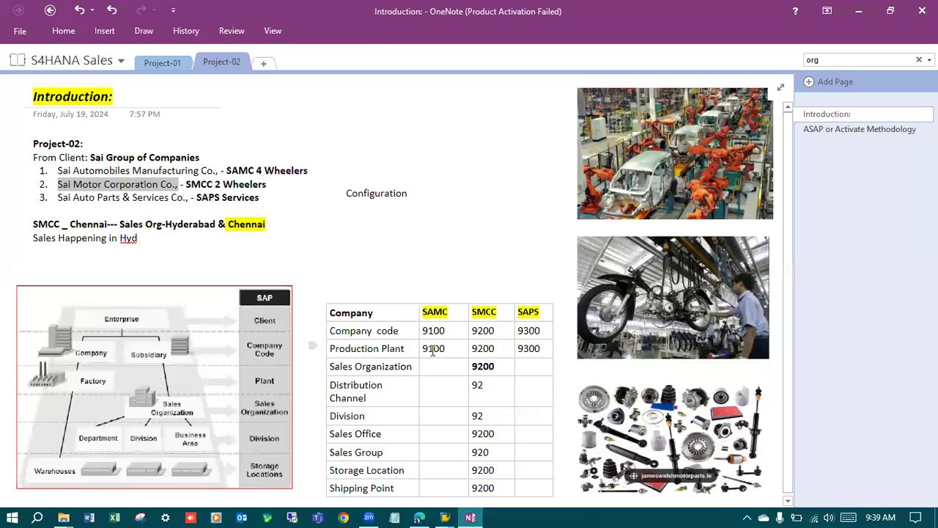
{"action": "double_click", "coordinate": [486, 349]}
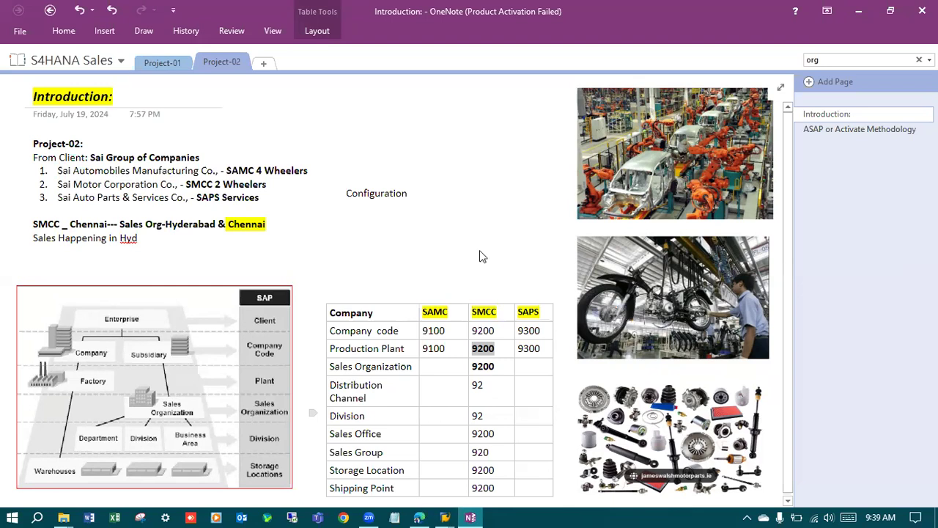
{"action": "key", "text": "alt+Tab"}
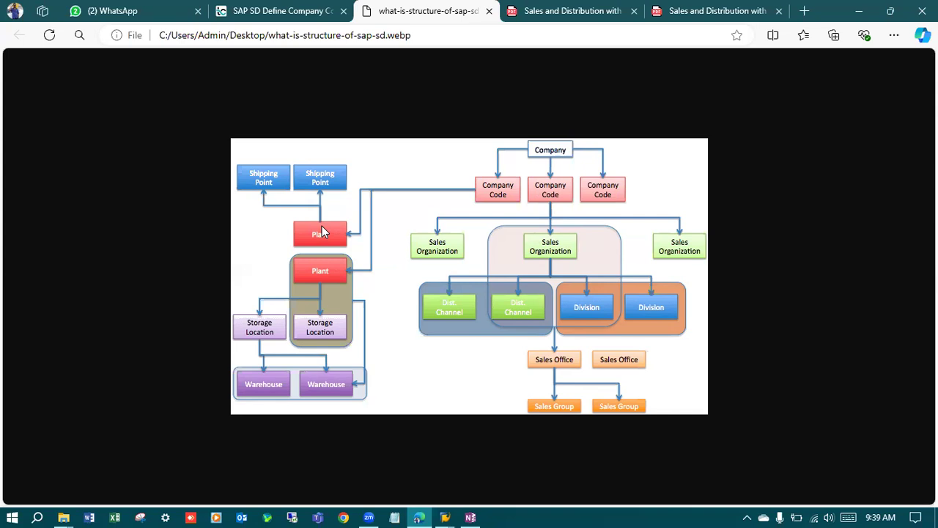
Switch back to SAP and look into the copy, delete, check plant and cross-system goods flow activities.
{"action": "left_click", "coordinate": [446, 515]}
{"action": "left_click", "coordinate": [518, 464]}
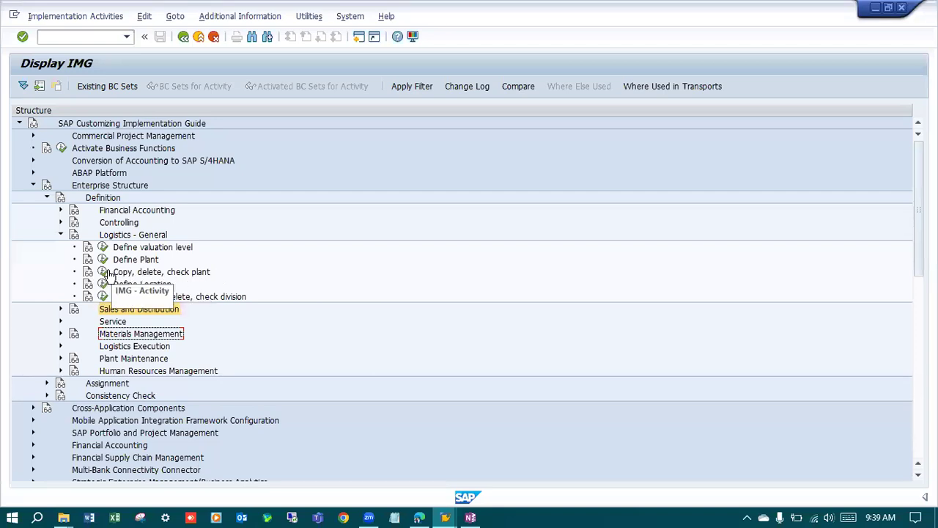
{"action": "left_click", "coordinate": [102, 272]}
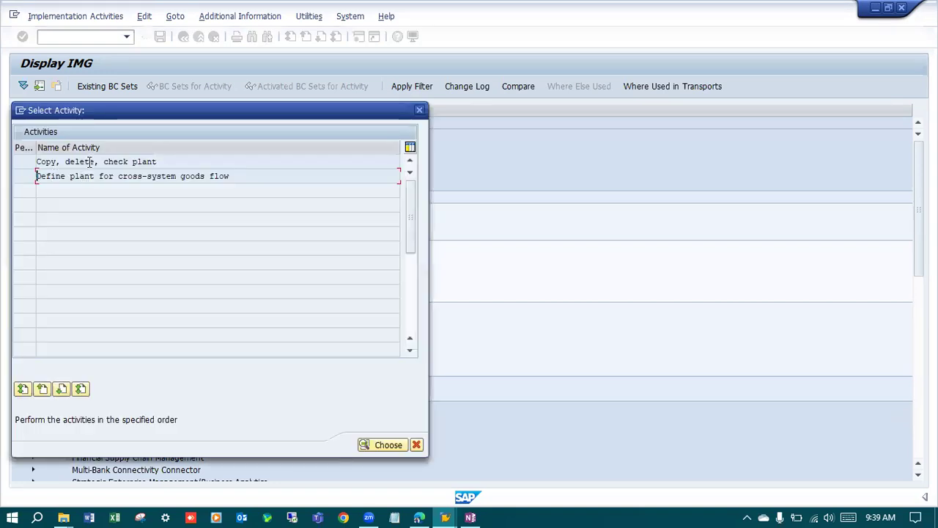
{"action": "double_click", "coordinate": [92, 161]}
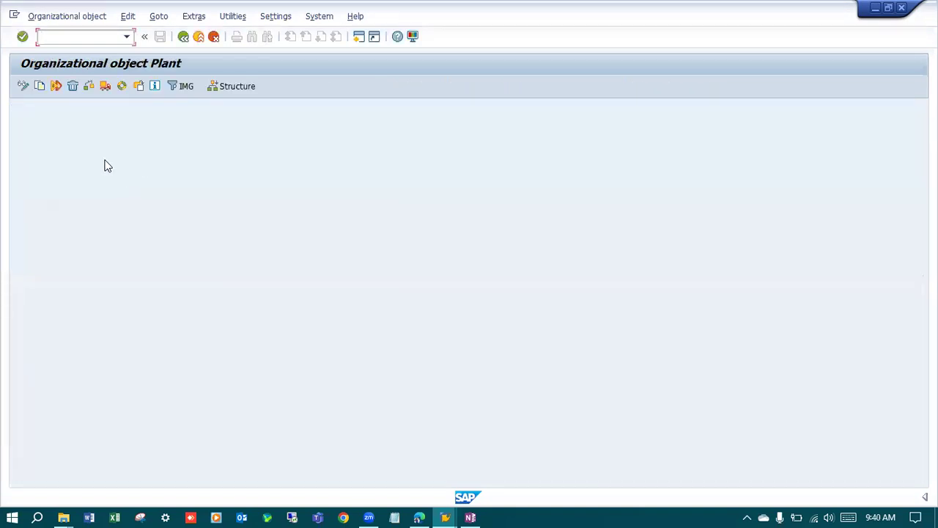
{"action": "left_click", "coordinate": [183, 37]}
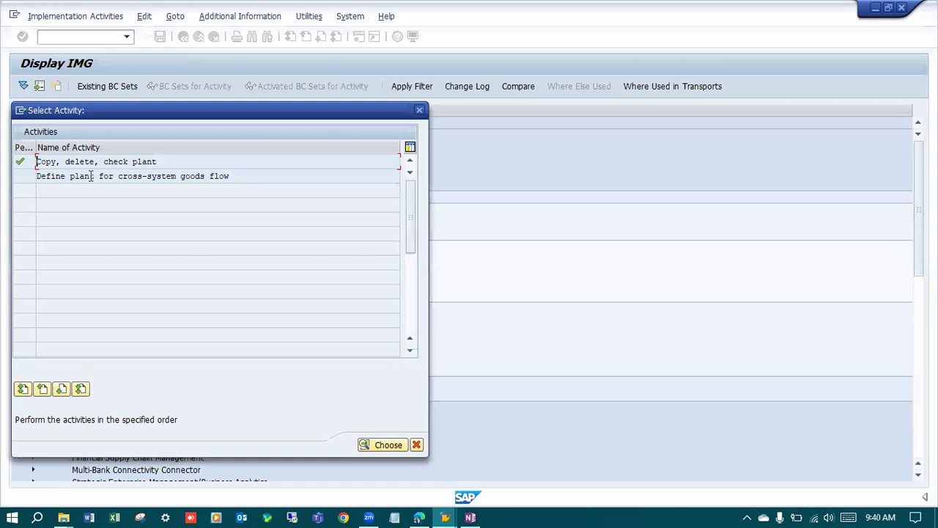
{"action": "double_click", "coordinate": [176, 176]}
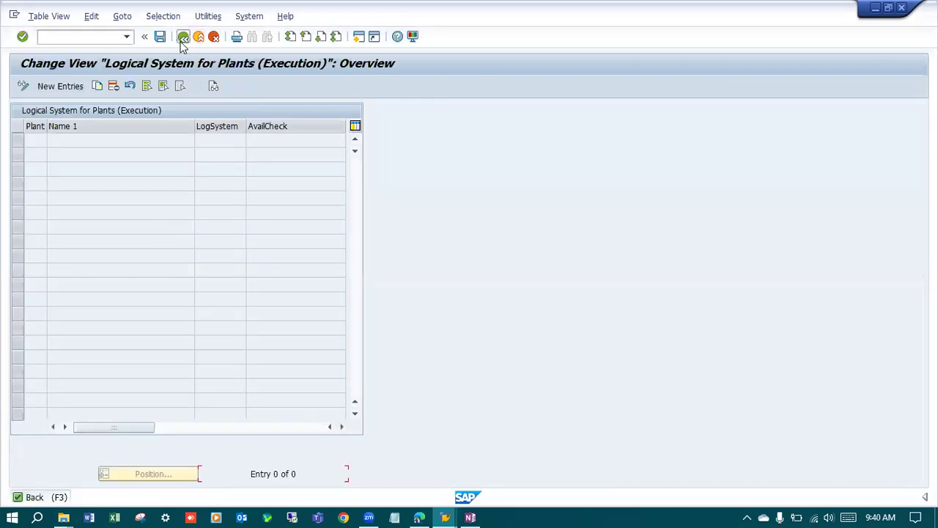
{"action": "left_click", "coordinate": [184, 36]}
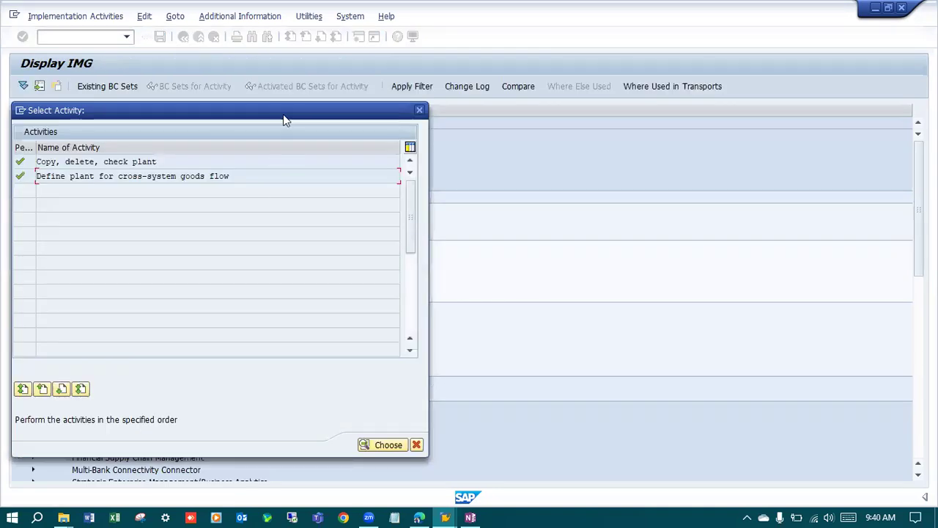
{"action": "left_click", "coordinate": [495, 399]}
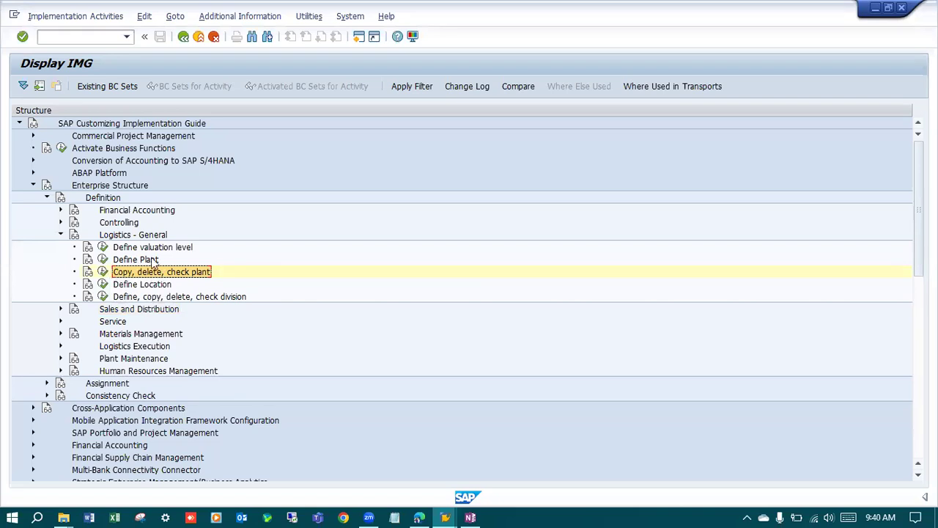
Open the Define Plant activity and copy plant 0001 with the new plant code 9200.
{"action": "left_click", "coordinate": [103, 260]}
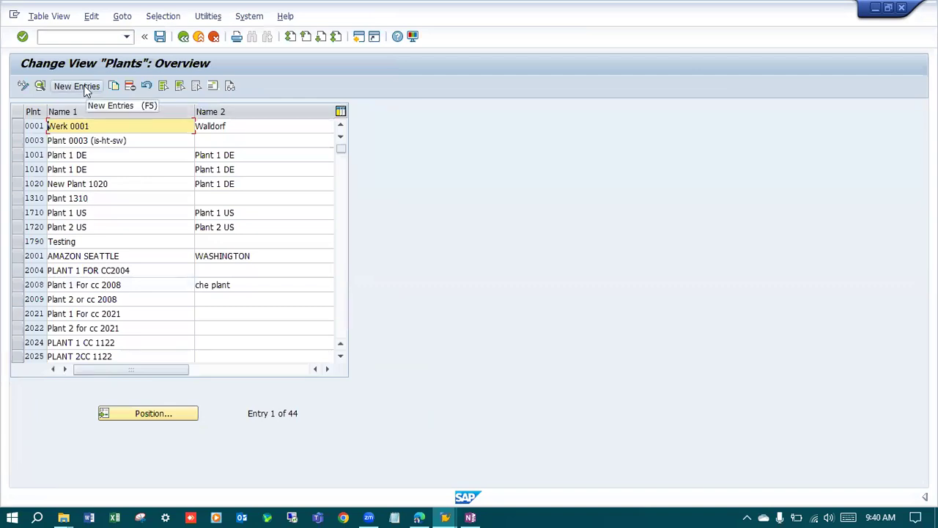
{"action": "left_click", "coordinate": [17, 126]}
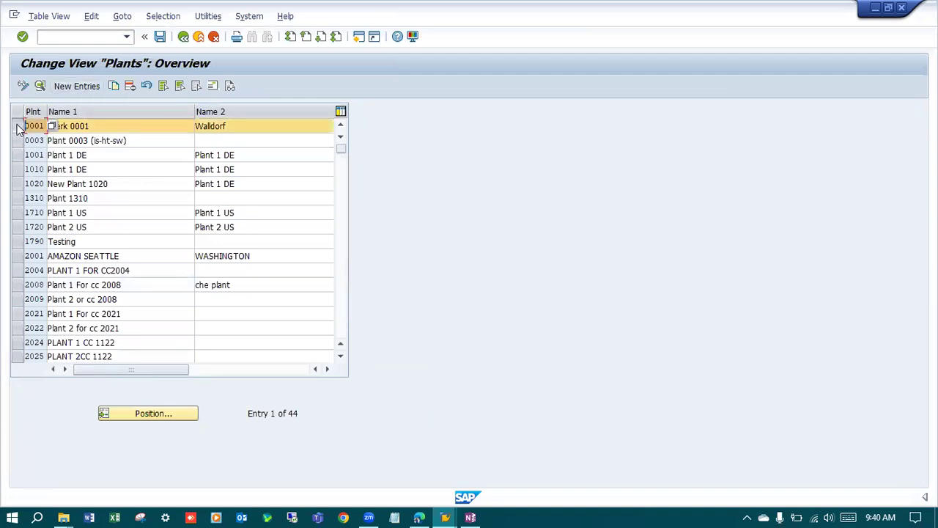
{"action": "left_click", "coordinate": [114, 86]}
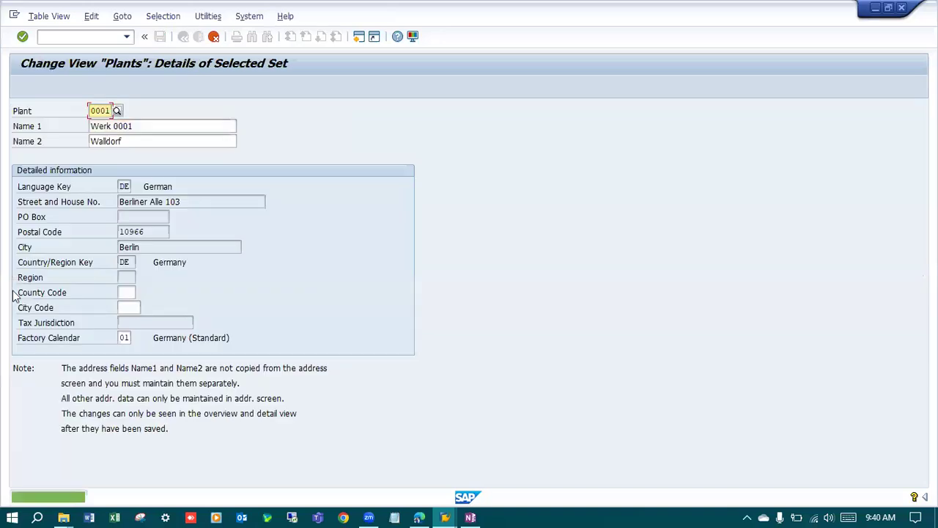
{"action": "key", "text": "BackSpace"}
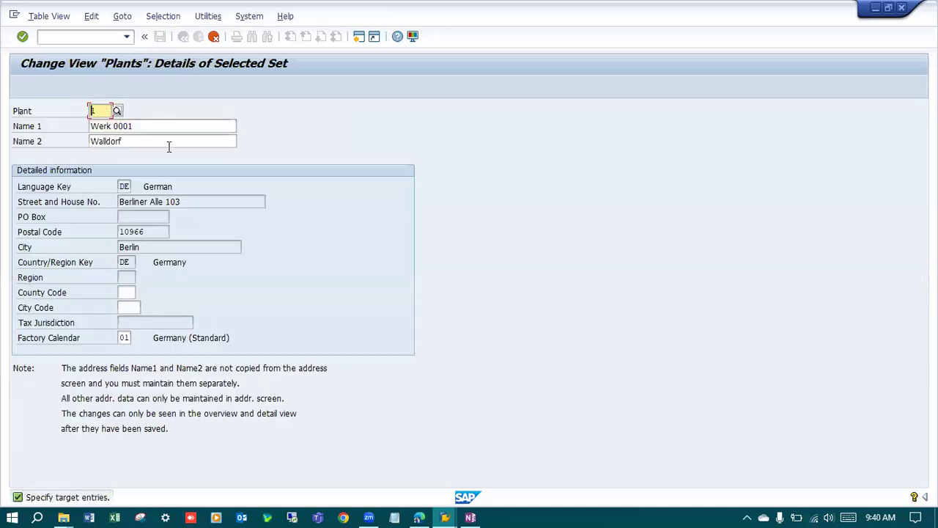
{"action": "type", "text": "9200"}
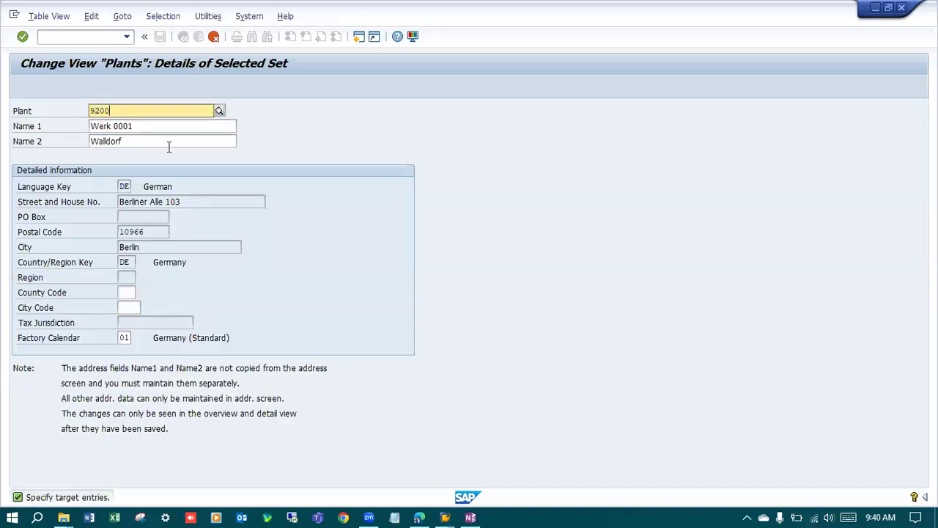
Name plant 9200 "Prod Plant SMCC" with "Chennai" as the second name, and proceed to its address data.
{"action": "left_click_drag", "start_coordinate": [152, 128], "coordinate": [37, 134]}
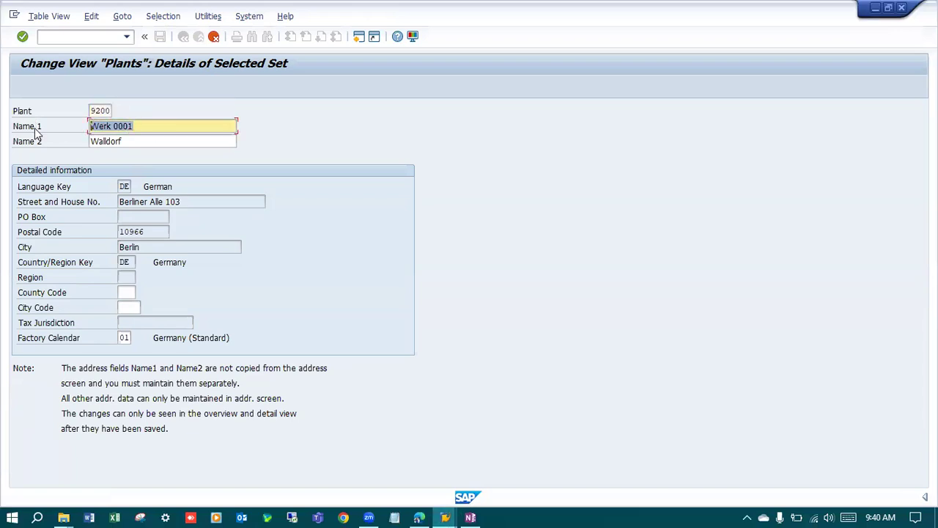
{"action": "type", "text": "Prod "}
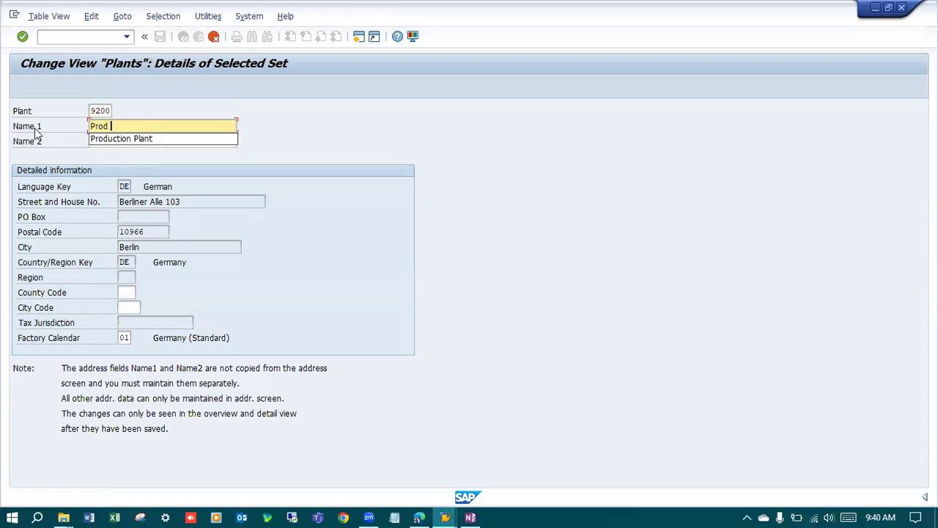
{"action": "type", "text": "Plant S"}
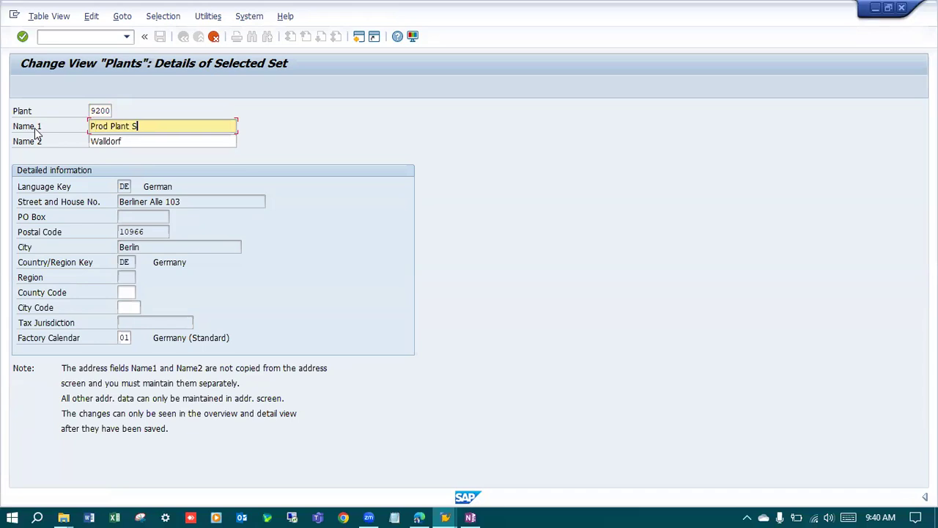
{"action": "type", "text": "MCC"}
{"action": "key", "text": "Tab"}
{"action": "type", "text": "Chennai"}
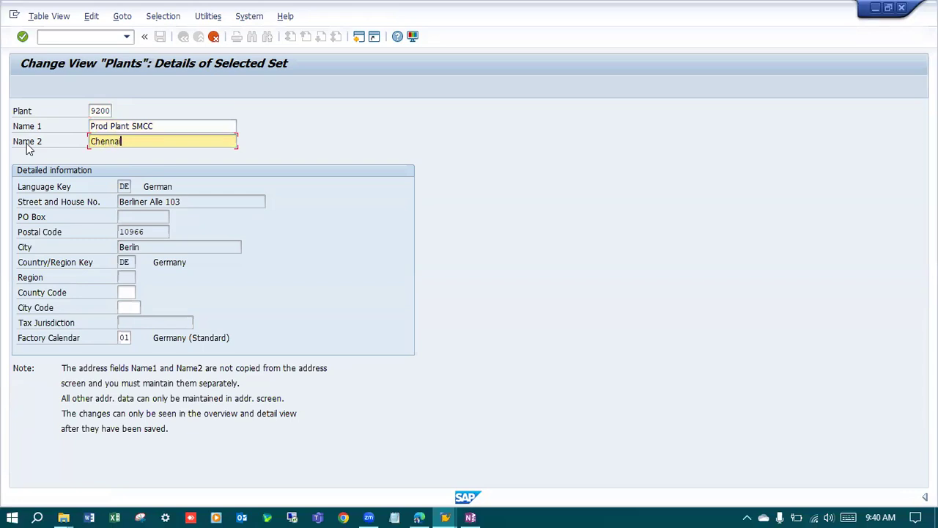
{"action": "key", "text": "Return"}
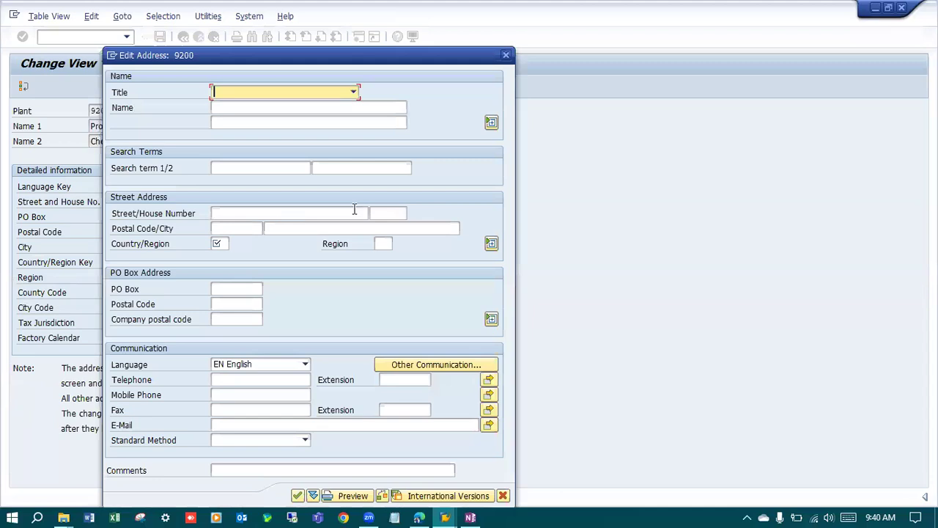
Set the address title to Company, the name to "SMCC Prod Plant" and the search terms to "SMCC" and "Plant".
{"action": "left_click", "coordinate": [353, 91]}
{"action": "left_click", "coordinate": [253, 105]}
{"action": "left_click", "coordinate": [252, 107]}
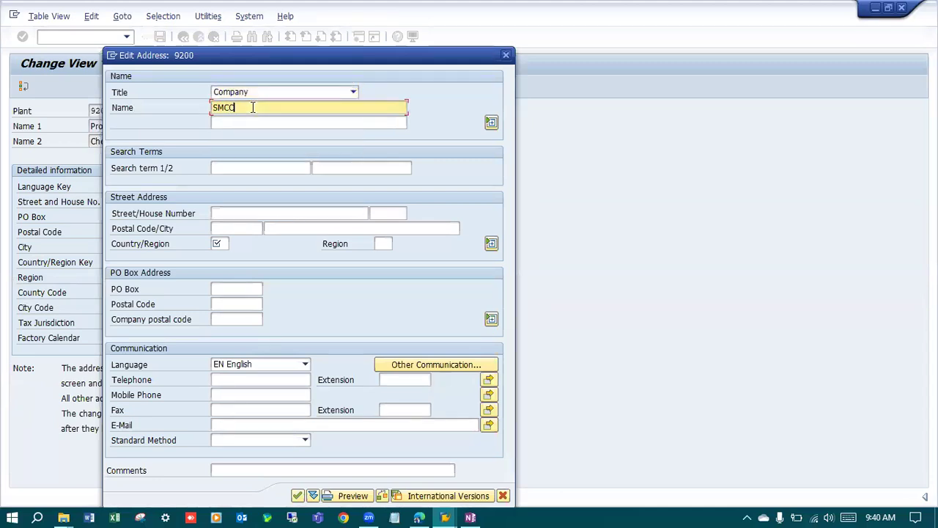
{"action": "type", "text": "SMCC Prod Plant"}
{"action": "left_click", "coordinate": [258, 166]}
{"action": "type", "text": "SMCC"}
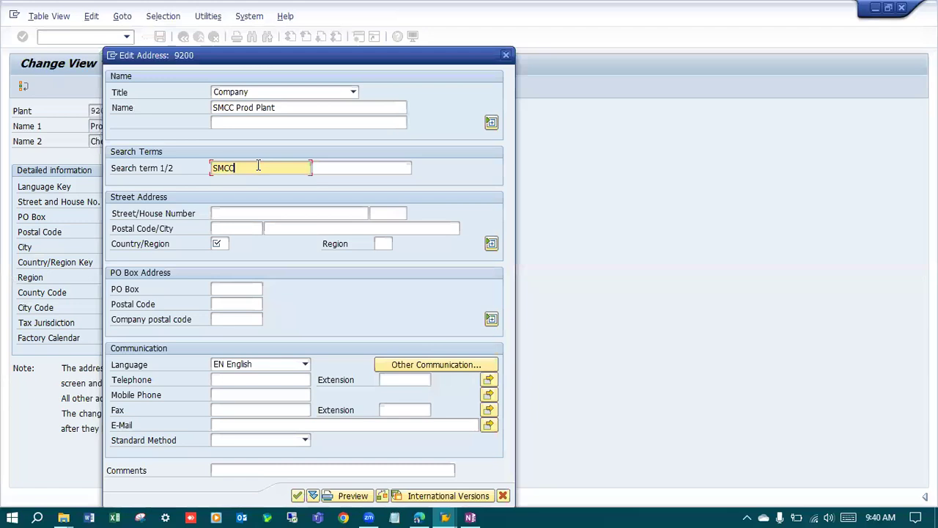
{"action": "left_click", "coordinate": [343, 170]}
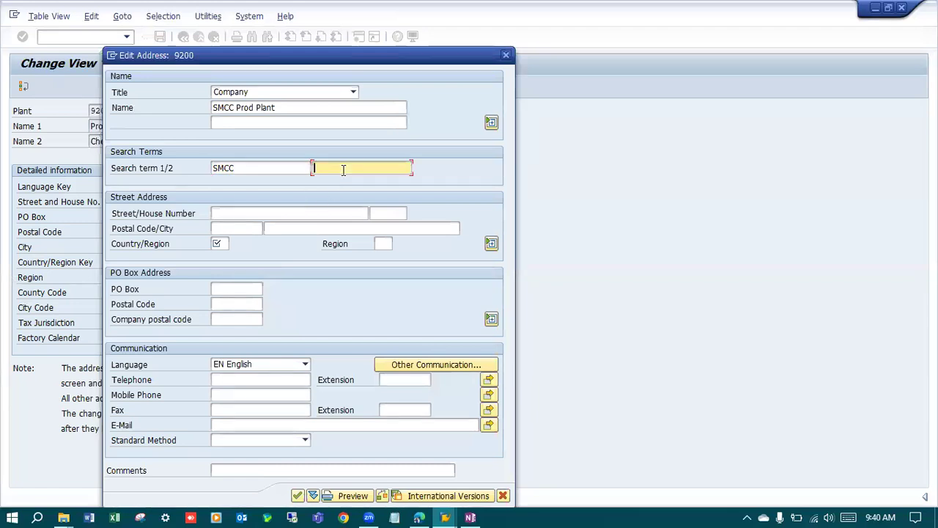
{"action": "type", "text": "Plant"}
Complete the plant address with city Chennai, country IN, region 01, and 123456 for both postal codes and the PO box.
{"action": "left_click", "coordinate": [242, 228]}
{"action": "type", "text": "123456"}
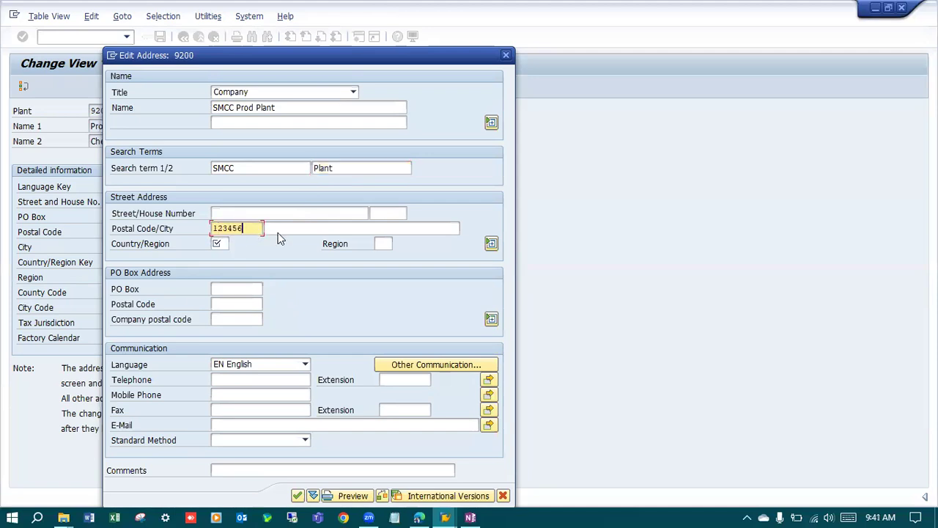
{"action": "left_click", "coordinate": [278, 232]}
{"action": "left_click", "coordinate": [282, 241]}
{"action": "left_click", "coordinate": [220, 244]}
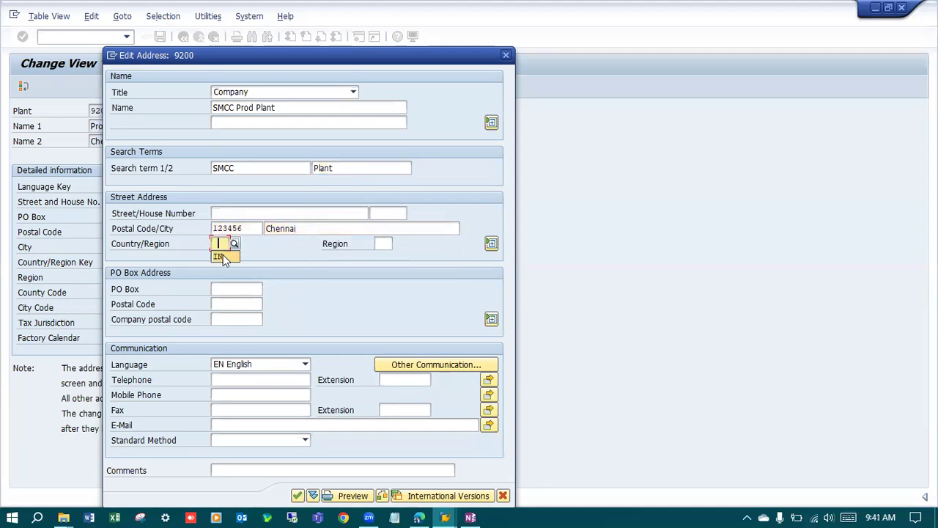
{"action": "left_click", "coordinate": [383, 244]}
{"action": "left_click", "coordinate": [242, 289]}
{"action": "left_click", "coordinate": [234, 304]}
{"action": "left_click", "coordinate": [235, 306]}
{"action": "left_click", "coordinate": [240, 319]}
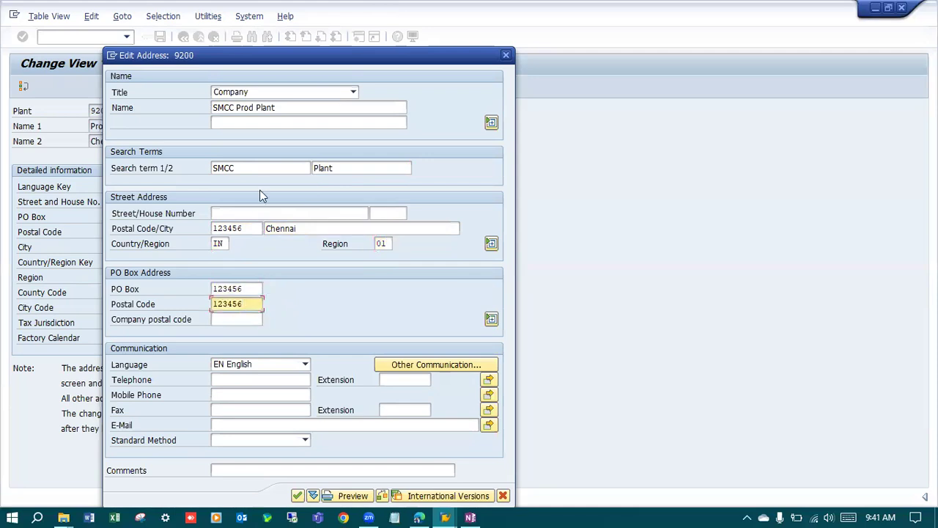
{"action": "key", "text": "Return"}
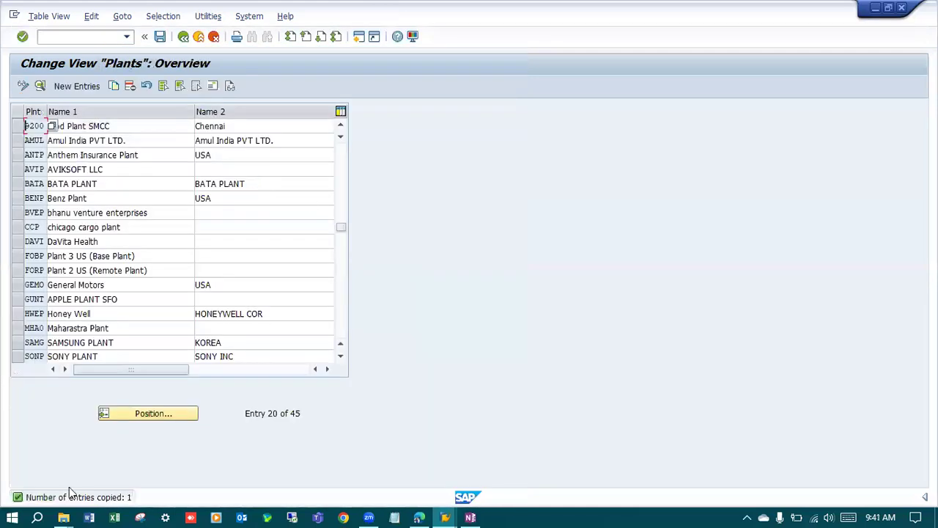
Save the plant under a new customizing request described "LG: Production Plant SMCC 9200" and return to the implementation guide.
{"action": "key", "text": "ctrl+s"}
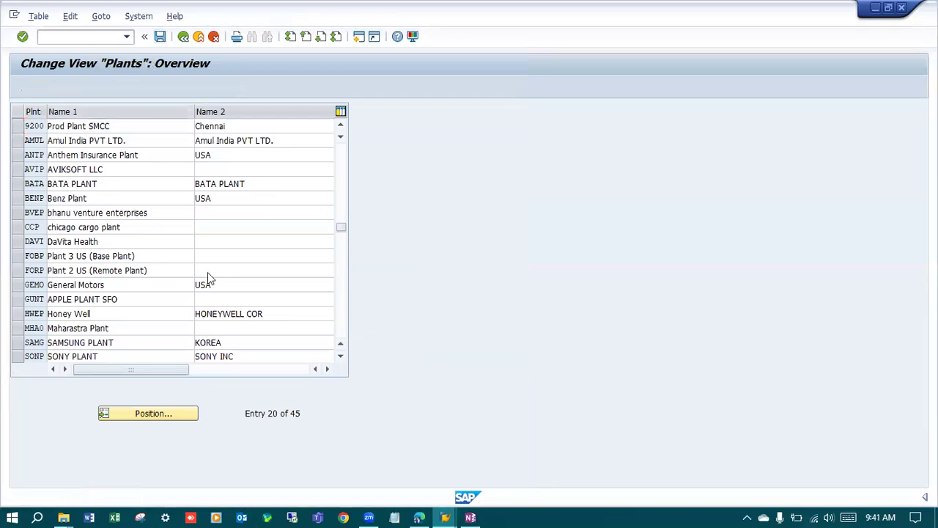
{"action": "left_click", "coordinate": [263, 218]}
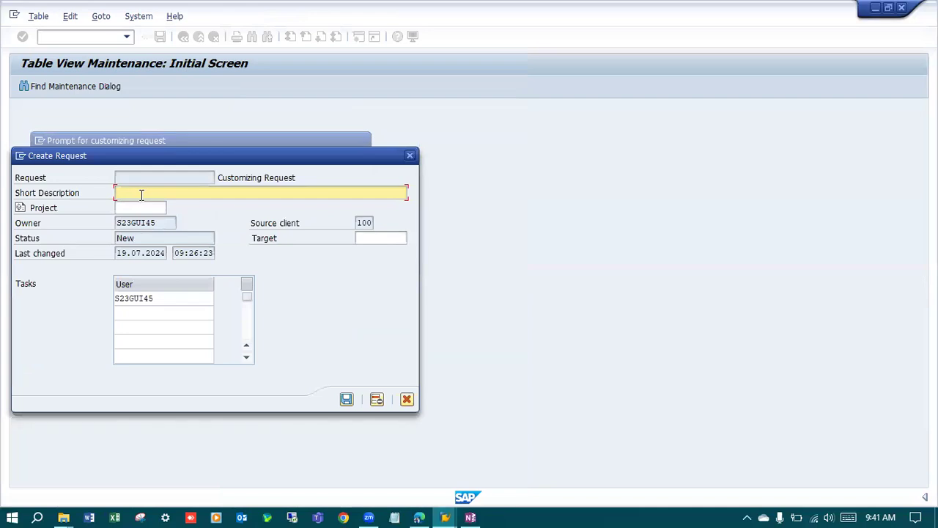
{"action": "type", "text": "LG: Production Plant SMCC 9200"}
{"action": "key", "text": "Return"}
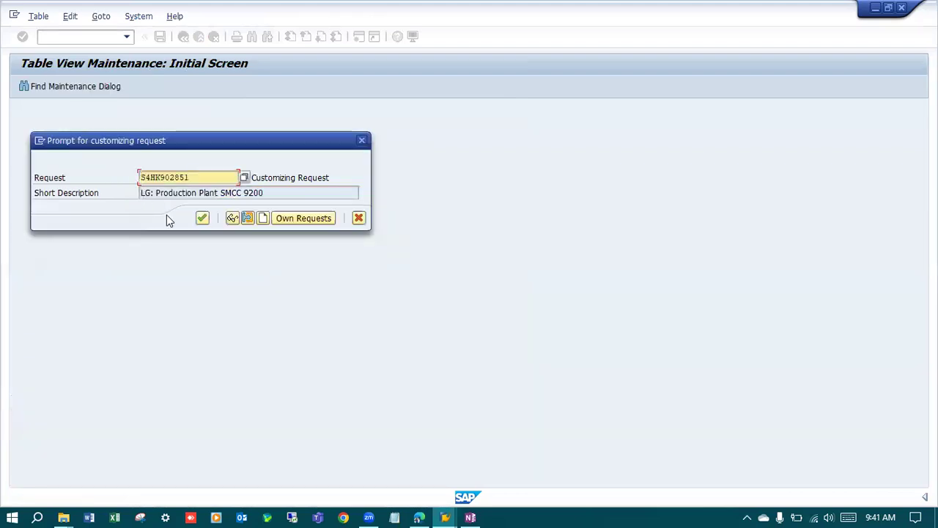
{"action": "left_click", "coordinate": [202, 218]}
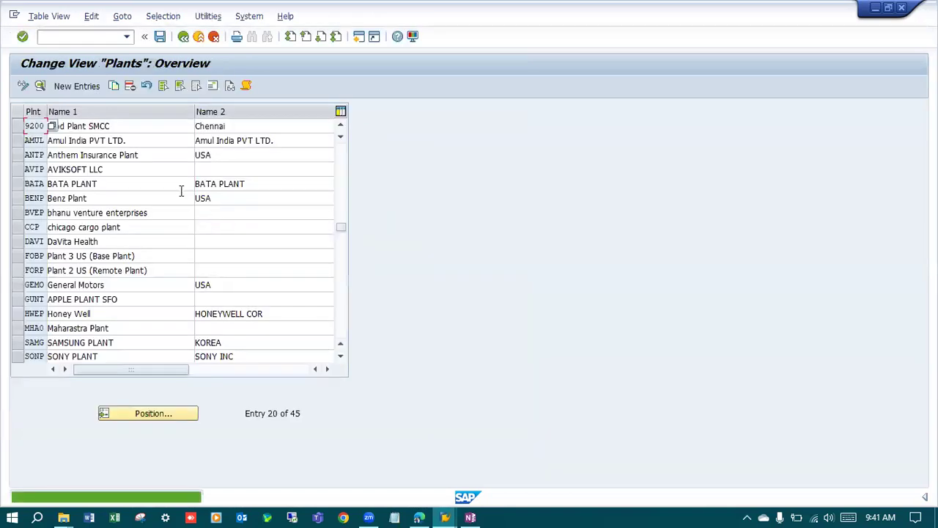
{"action": "left_click", "coordinate": [185, 38]}
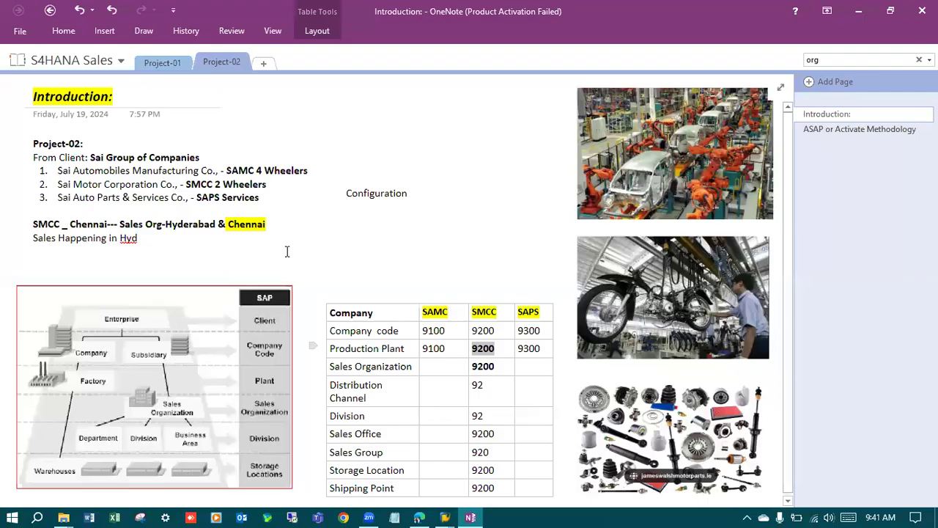
Switch to OneNote and try adding "Sedan" after the SAMC 4 Wheelers entry, then return to SAP.
{"action": "left_click", "coordinate": [470, 516]}
{"action": "left_click_drag", "start_coordinate": [227, 171], "coordinate": [311, 177]}
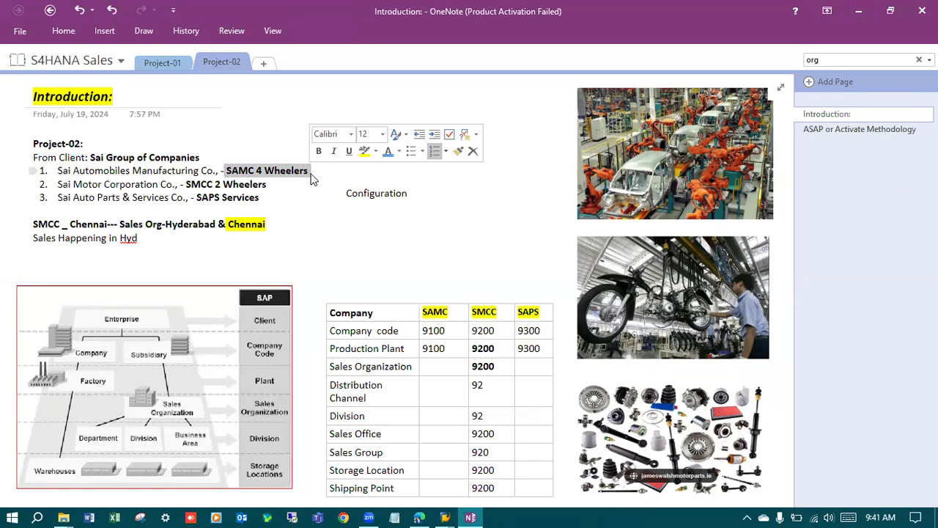
{"action": "left_click", "coordinate": [310, 177]}
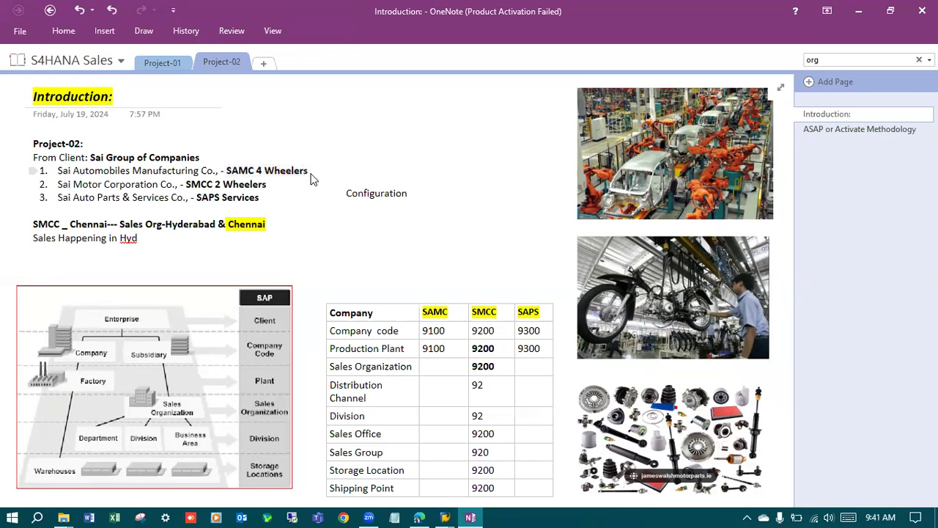
{"action": "type", "text": "Sedan"}
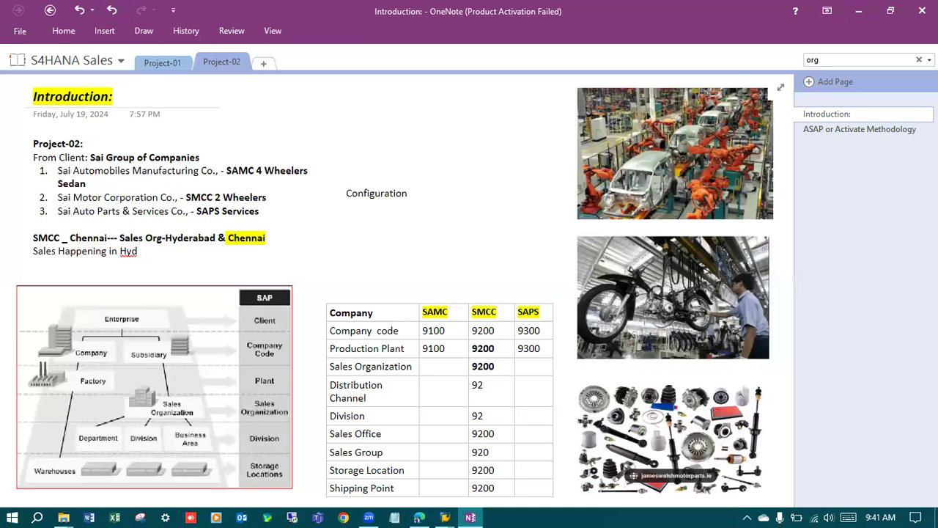
{"action": "key", "text": "BackSpace"}
{"action": "key", "text": "BackSpace"}
{"action": "key", "text": "BackSpace"}
{"action": "key", "text": "BackSpace"}
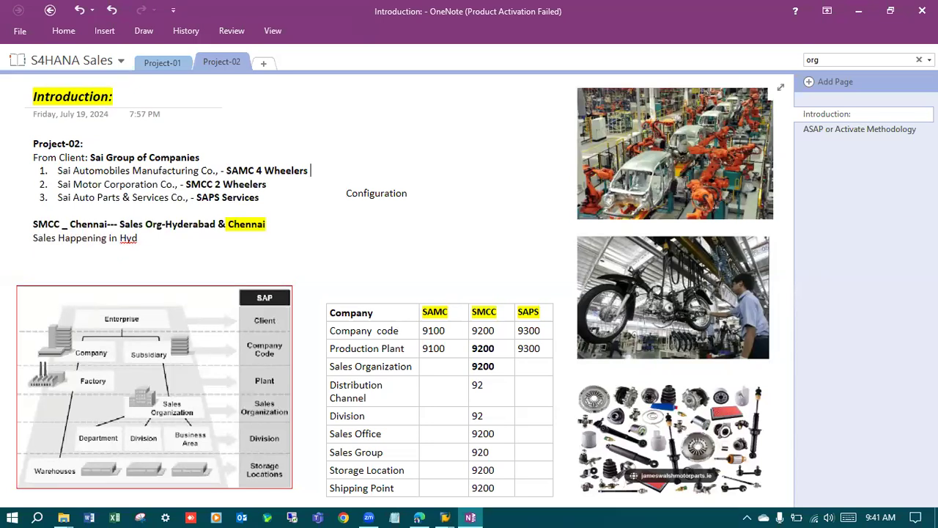
{"action": "left_click", "coordinate": [859, 11]}
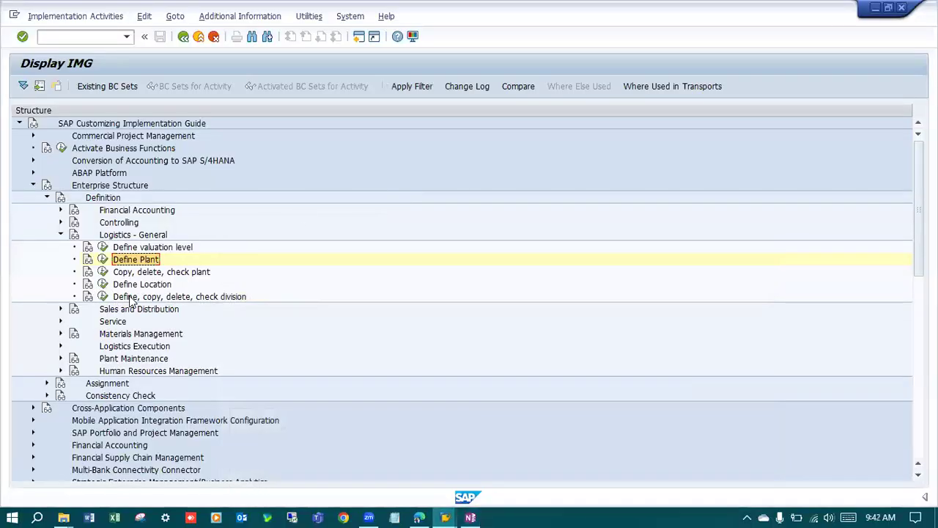
Add a new division 92 named "SMCC Division" through the Define Division activity under Logistics - General.
{"action": "left_click", "coordinate": [103, 296]}
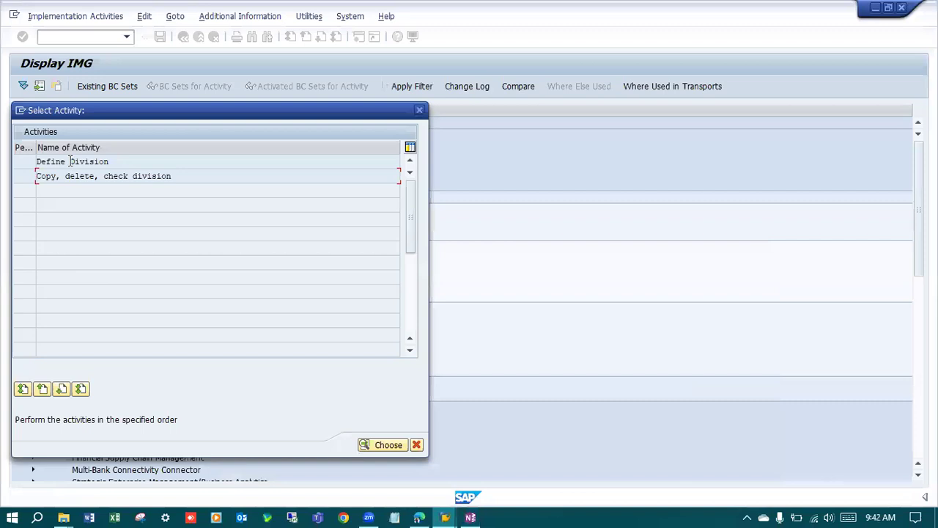
{"action": "double_click", "coordinate": [70, 162]}
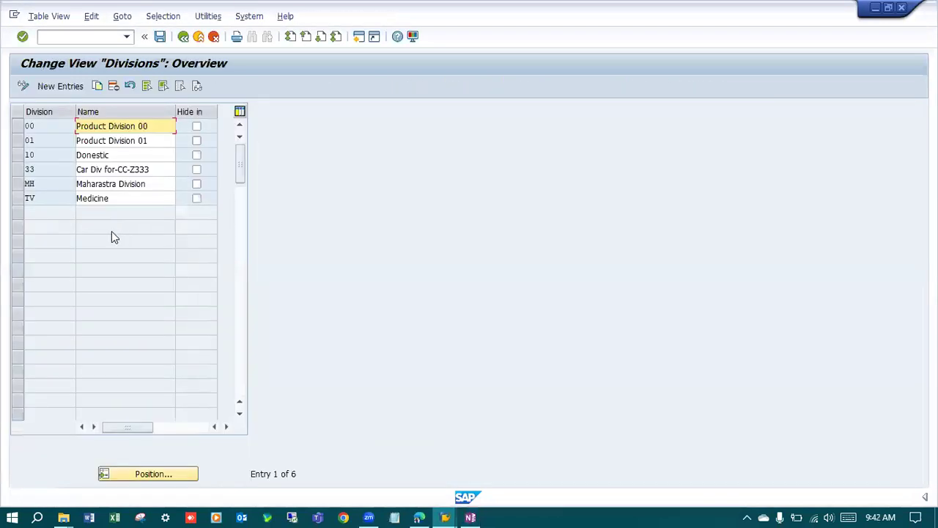
{"action": "left_click", "coordinate": [56, 91]}
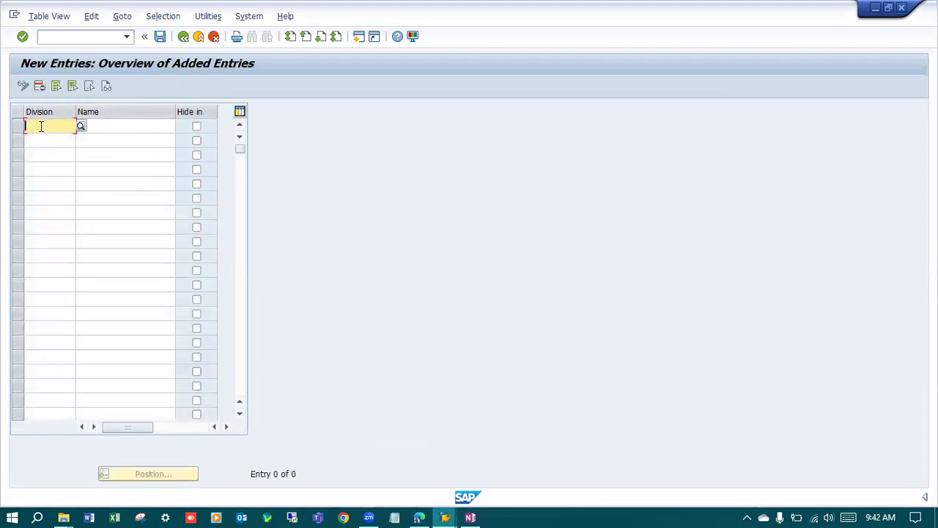
{"action": "type", "text": "92"}
{"action": "key", "text": "Tab"}
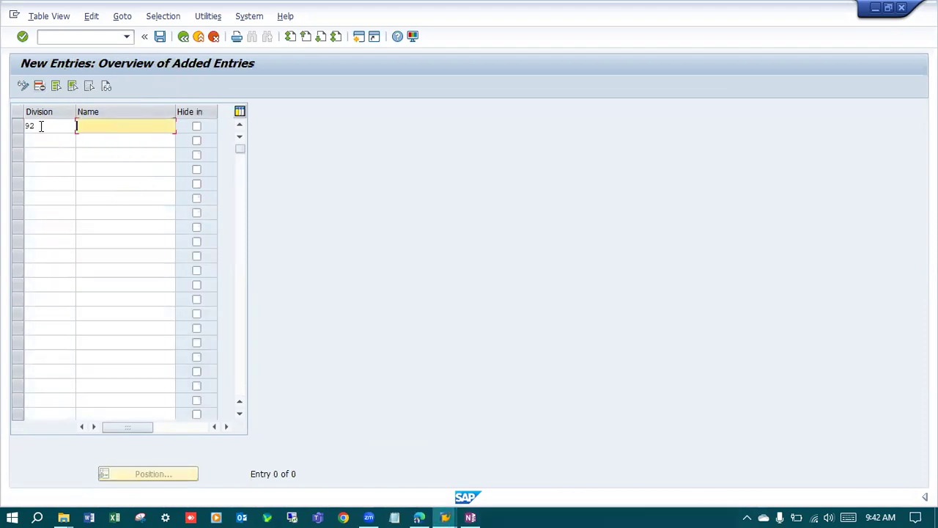
{"action": "type", "text": "SMCC Division"}
{"action": "key", "text": "Return"}
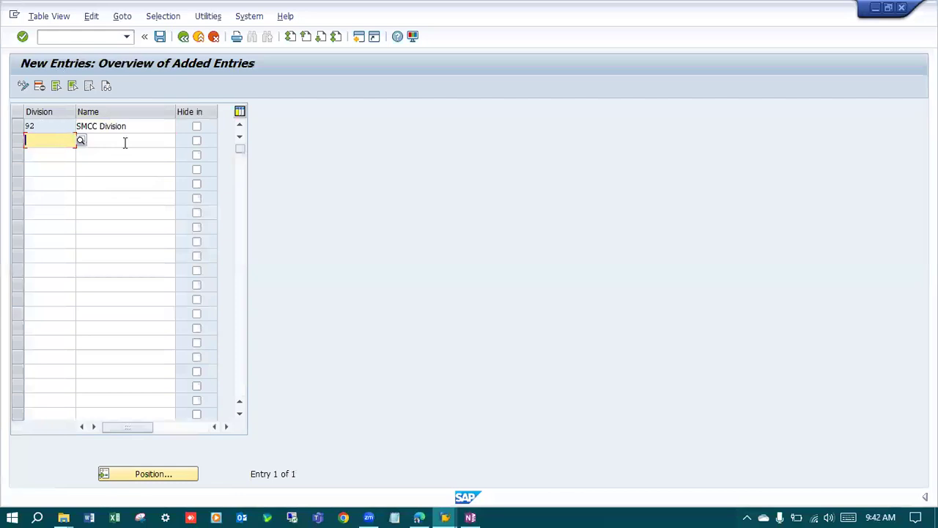
Save the new division under a new customizing request described "LG: Dision SMCC 92".
{"action": "left_click", "coordinate": [159, 36]}
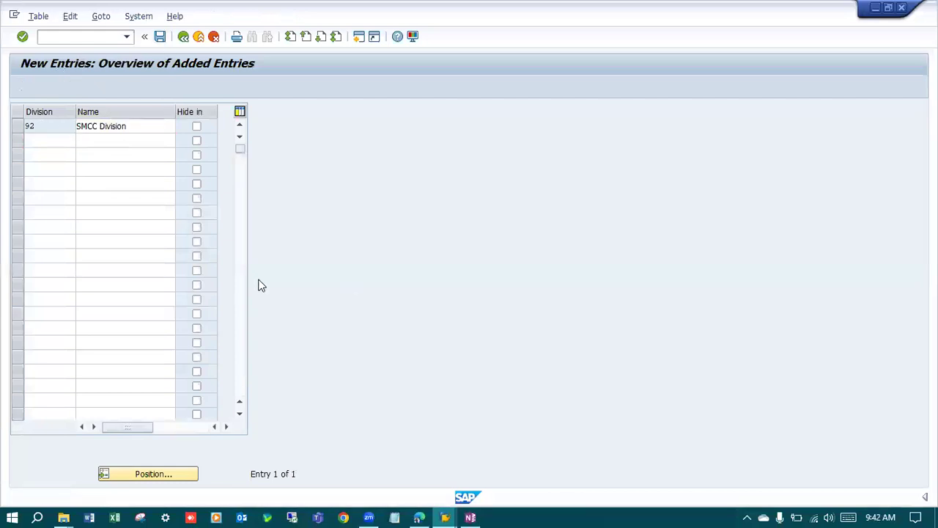
{"action": "left_click", "coordinate": [329, 234]}
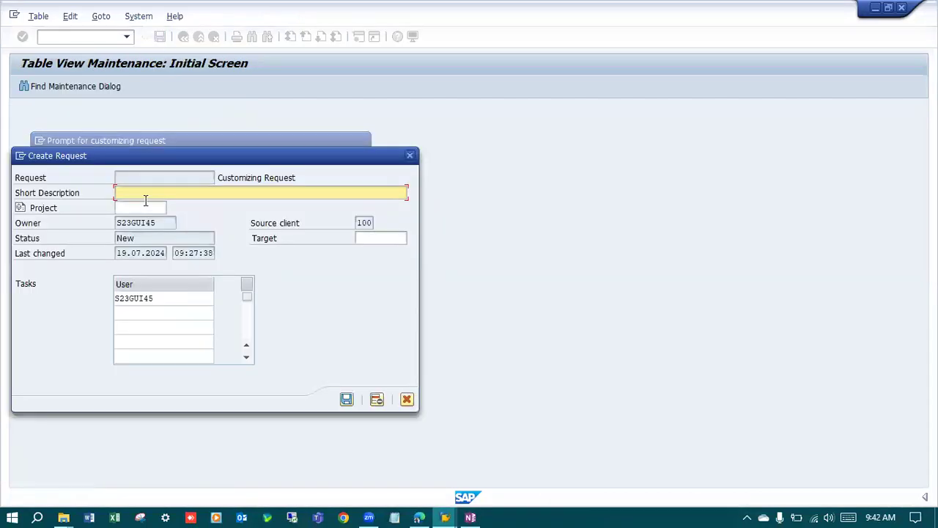
{"action": "type", "text": "SD"}
{"action": "type", "text": "G"}
{"action": "type", "text": ": Dision SMCC 92"}
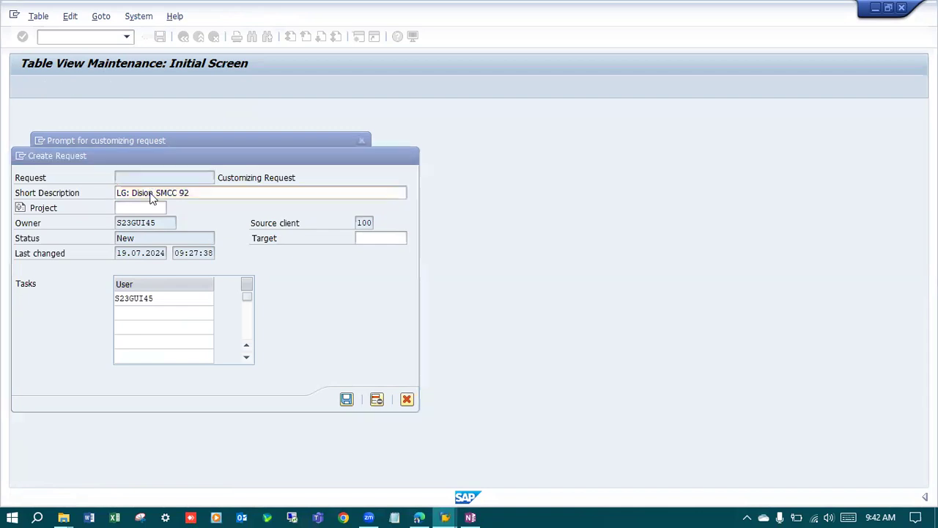
{"action": "key", "text": "Return"}
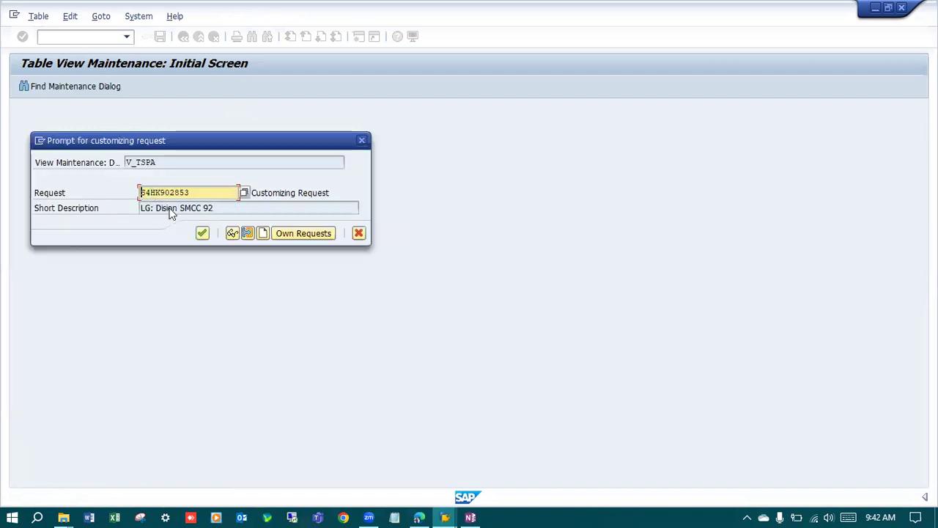
{"action": "left_click", "coordinate": [203, 233]}
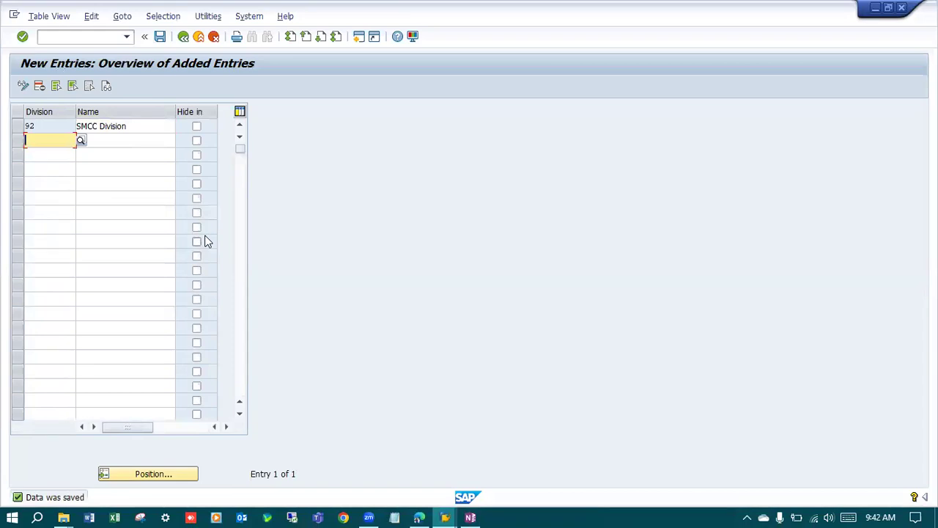
Return to the implementation guide, collapse Logistics - General and expand the Financial Accounting definitions.
{"action": "left_click", "coordinate": [183, 37]}
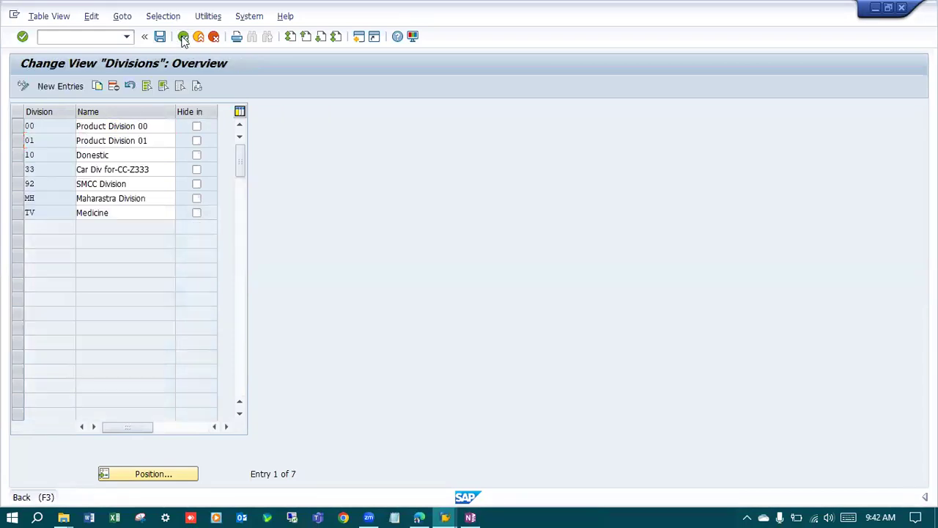
{"action": "left_click", "coordinate": [184, 37]}
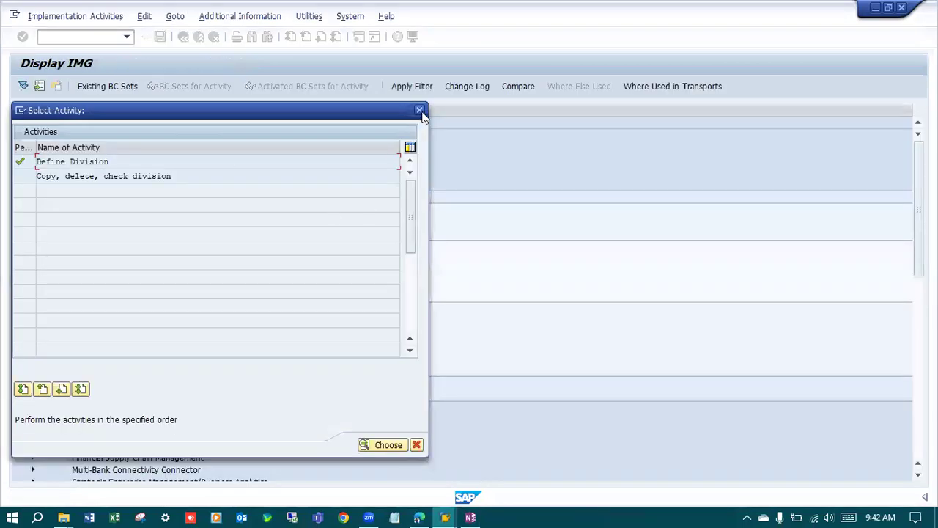
{"action": "key", "text": "Escape"}
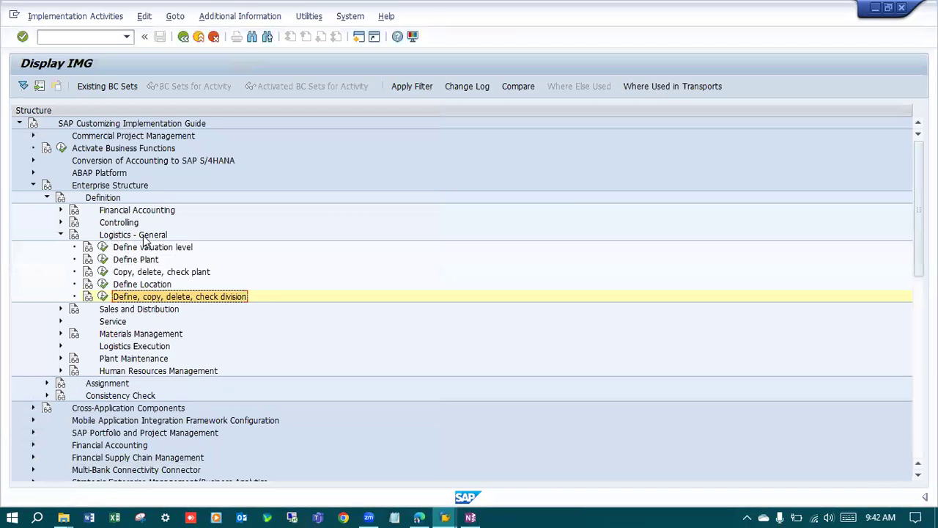
{"action": "left_click", "coordinate": [62, 234]}
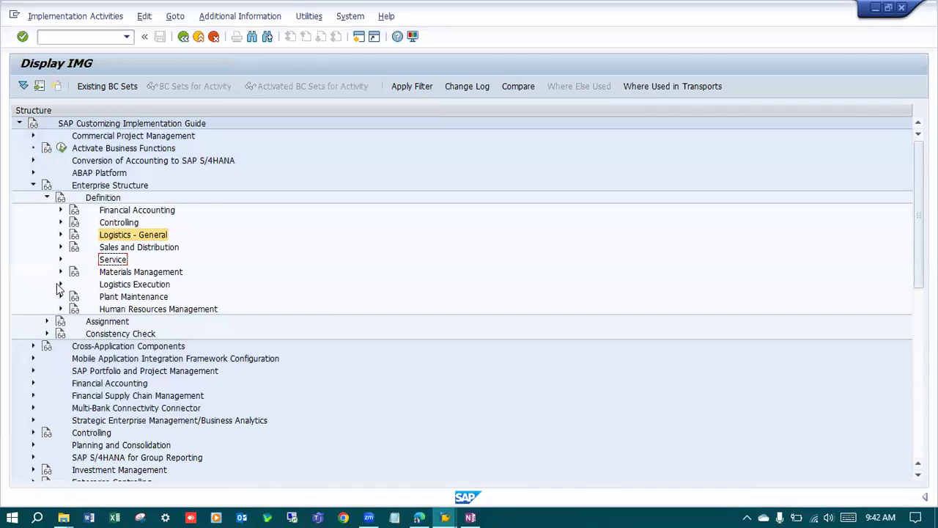
{"action": "left_click", "coordinate": [62, 210]}
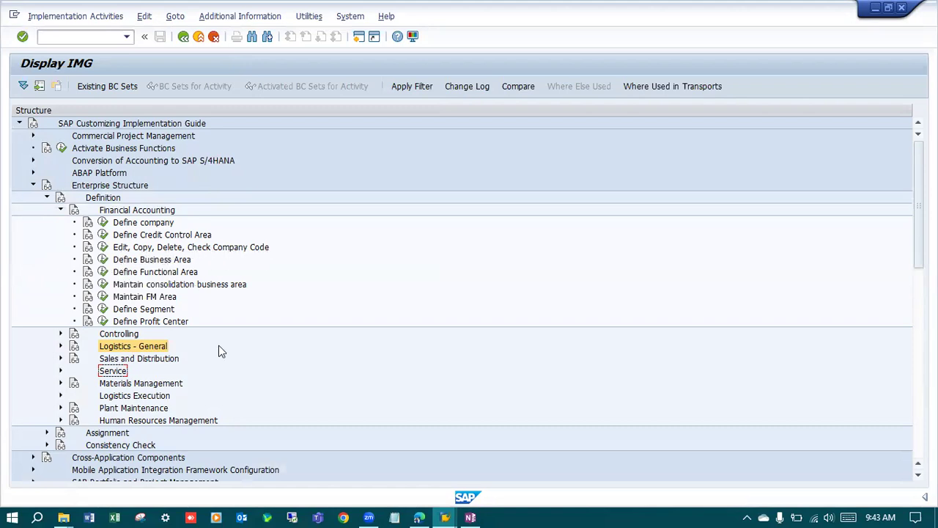
Switch to OneNote, make the SMCC company code 9200 bold in the company table, and return to SAP.
{"action": "left_click", "coordinate": [470, 517]}
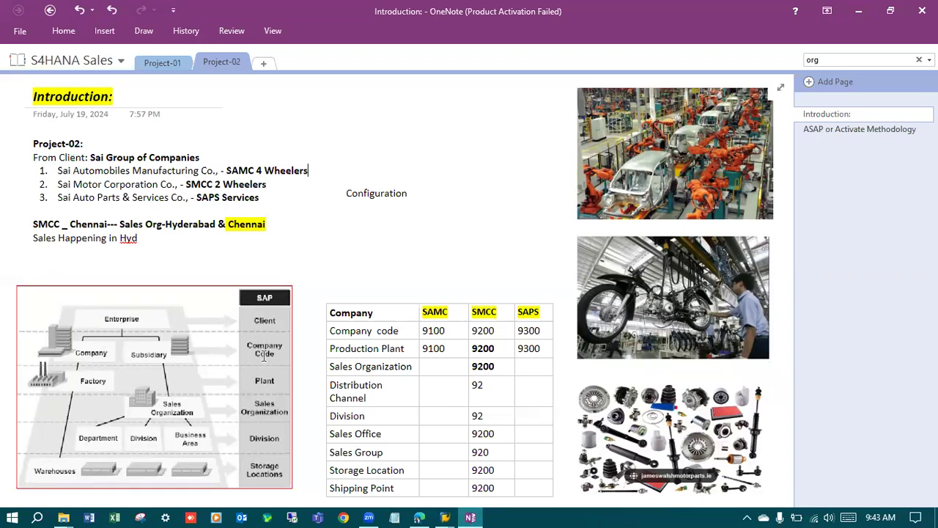
{"action": "double_click", "coordinate": [484, 331]}
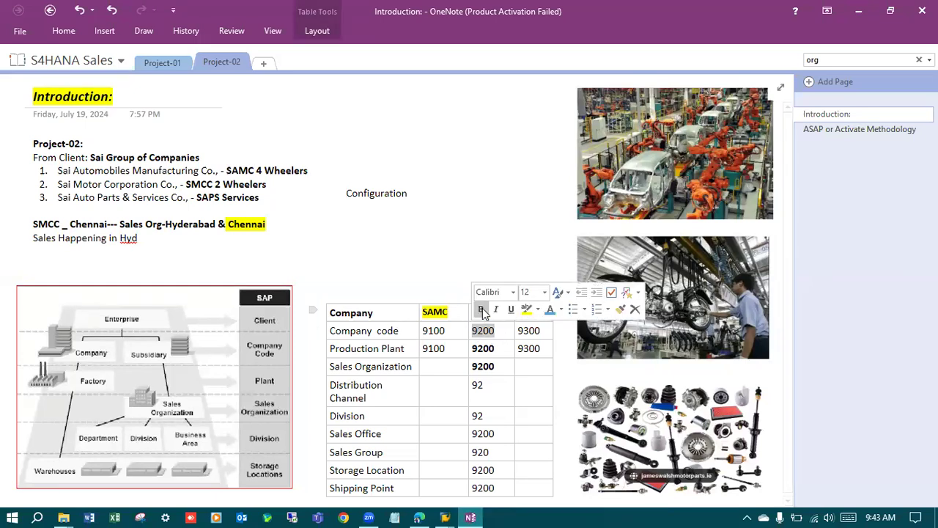
{"action": "left_click", "coordinate": [858, 11]}
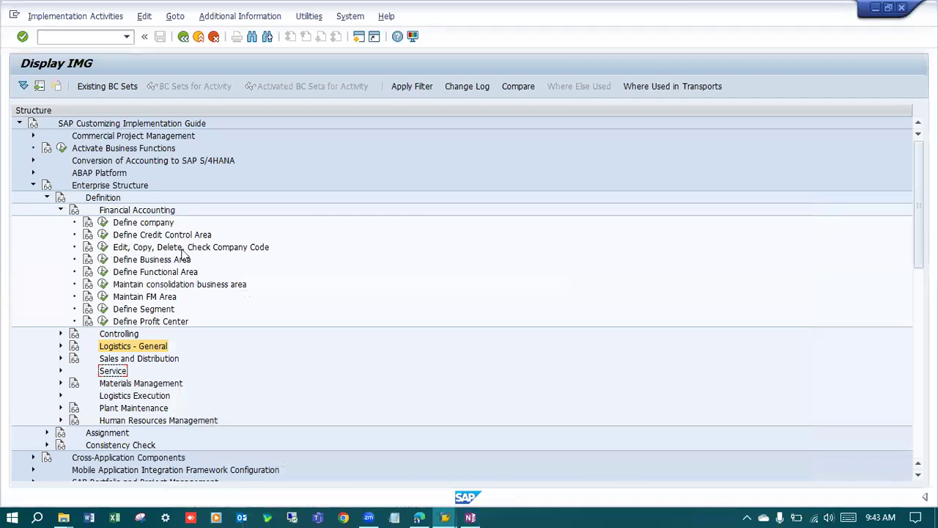
In Edit Company Code Data, copy company code 1000 as a new company code 9200.
{"action": "left_click", "coordinate": [101, 250]}
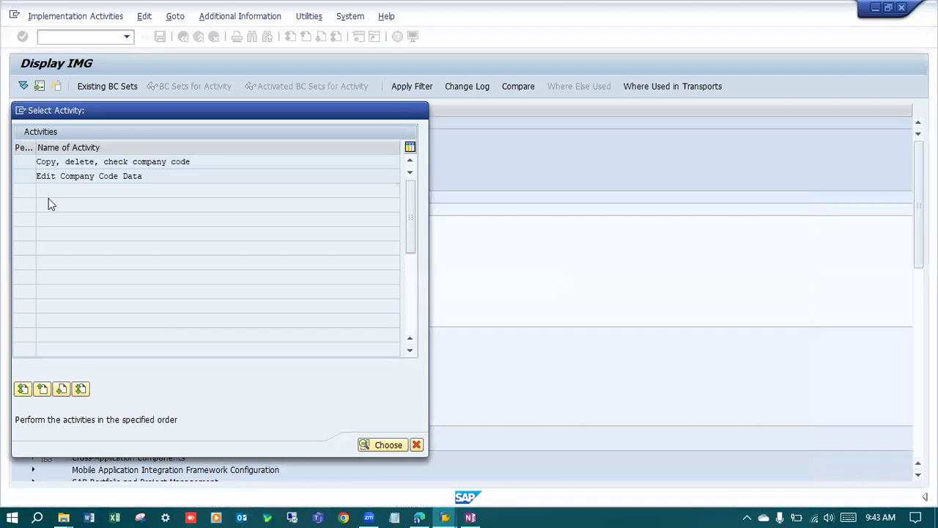
{"action": "double_click", "coordinate": [44, 176]}
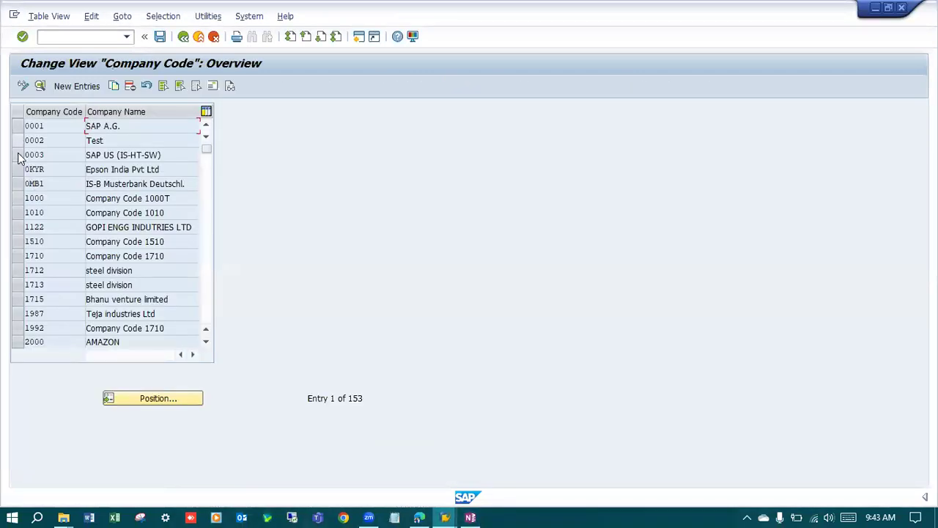
{"action": "left_click", "coordinate": [17, 199]}
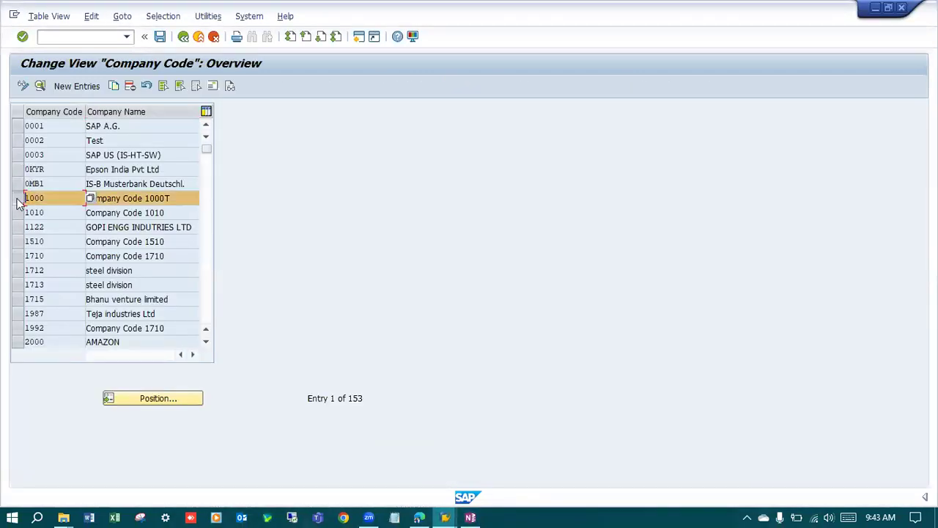
{"action": "left_click", "coordinate": [115, 86]}
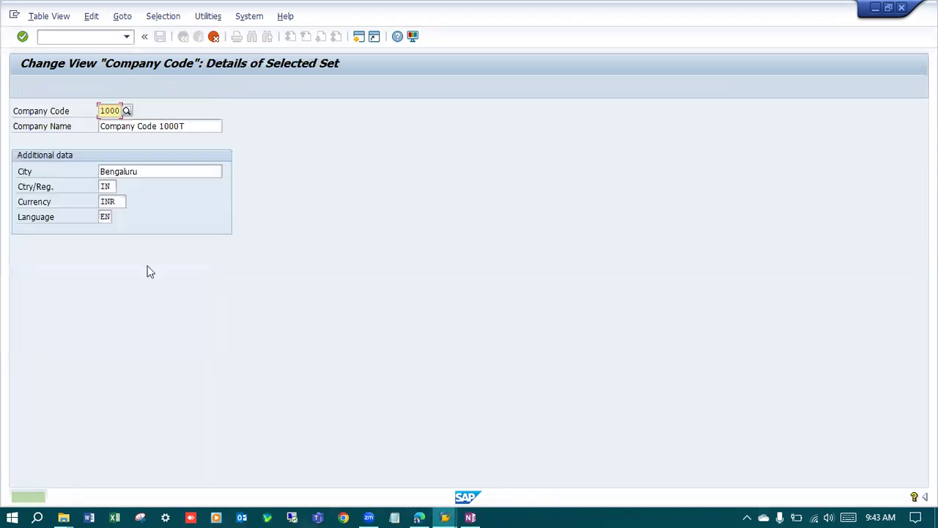
{"action": "type", "text": "920"}
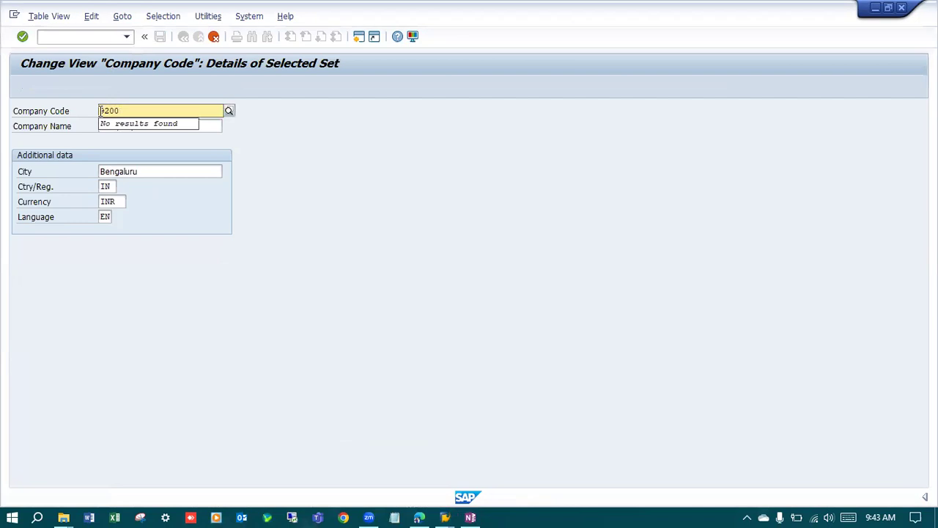
{"action": "key", "text": "Return"}
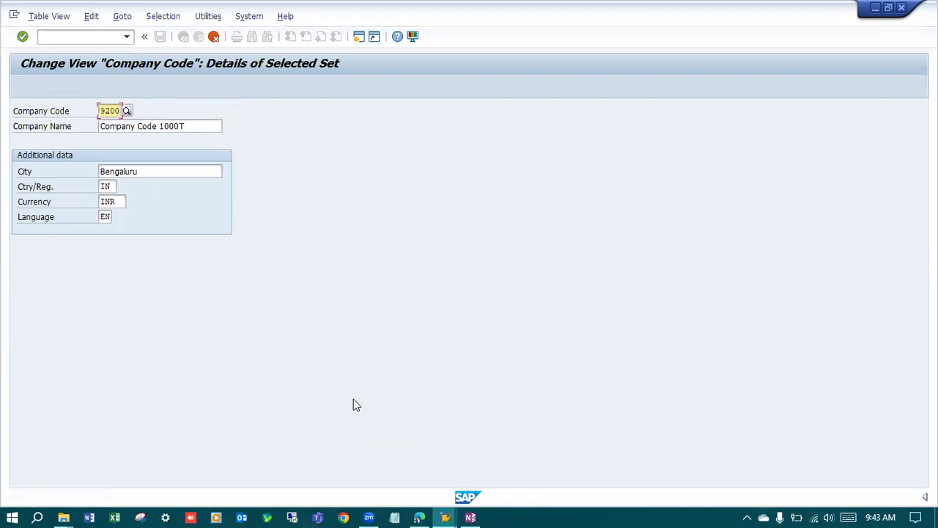
Copy the SMCC company name from OneNote into company code 9200's Company Name, and set its city to Chennai.
{"action": "left_click", "coordinate": [470, 514]}
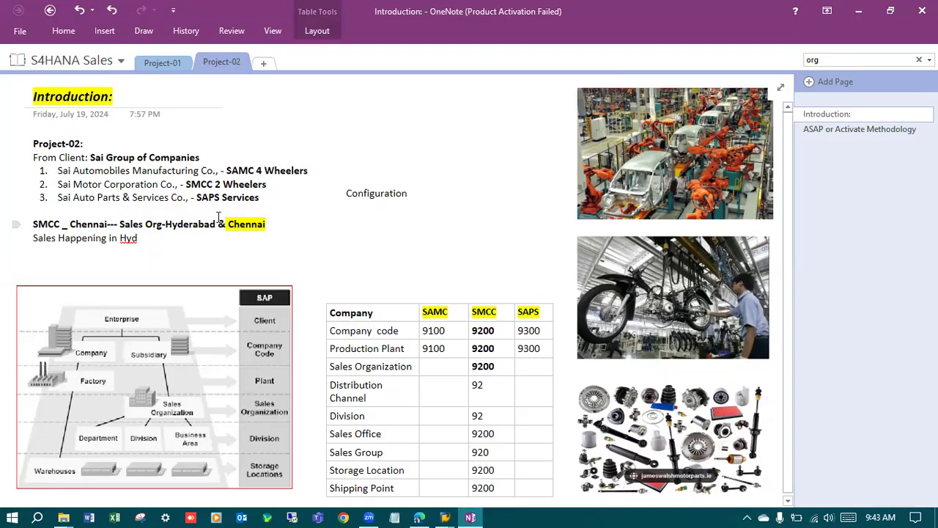
{"action": "left_click_drag", "start_coordinate": [181, 184], "coordinate": [57, 184]}
{"action": "key", "text": "ctrl+c"}
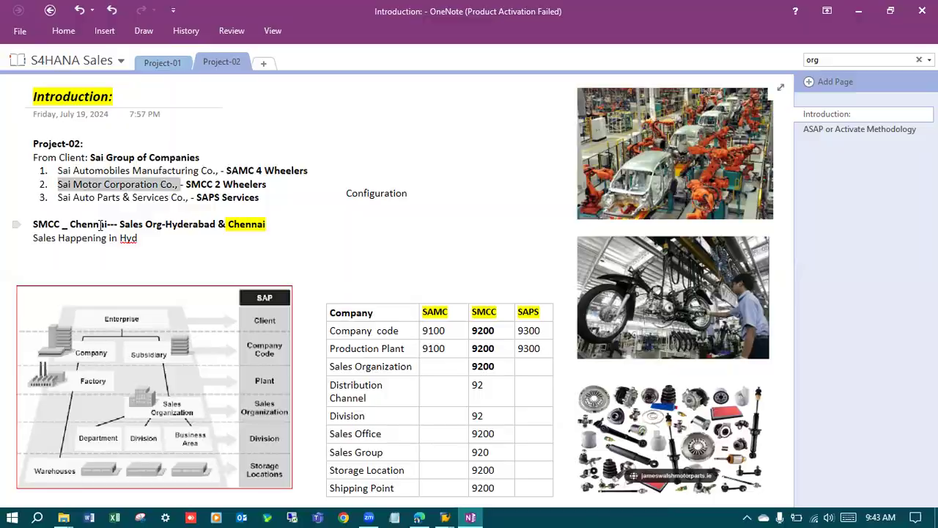
{"action": "key", "text": "alt+Tab"}
{"action": "left_click_drag", "start_coordinate": [132, 134], "coordinate": [99, 132]}
{"action": "key", "text": "ctrl+v"}
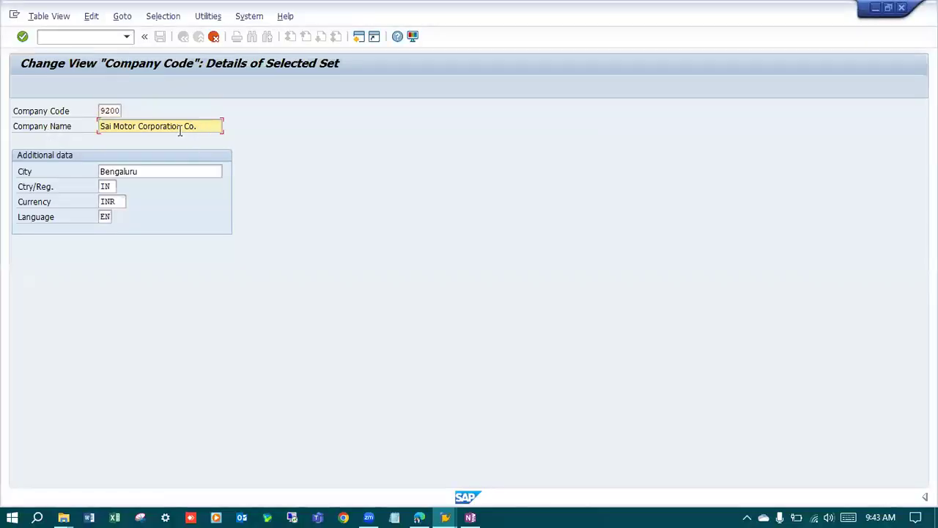
{"action": "left_click_drag", "start_coordinate": [144, 168], "coordinate": [63, 166]}
{"action": "type", "text": "Channai"}
{"action": "key", "text": "Return"}
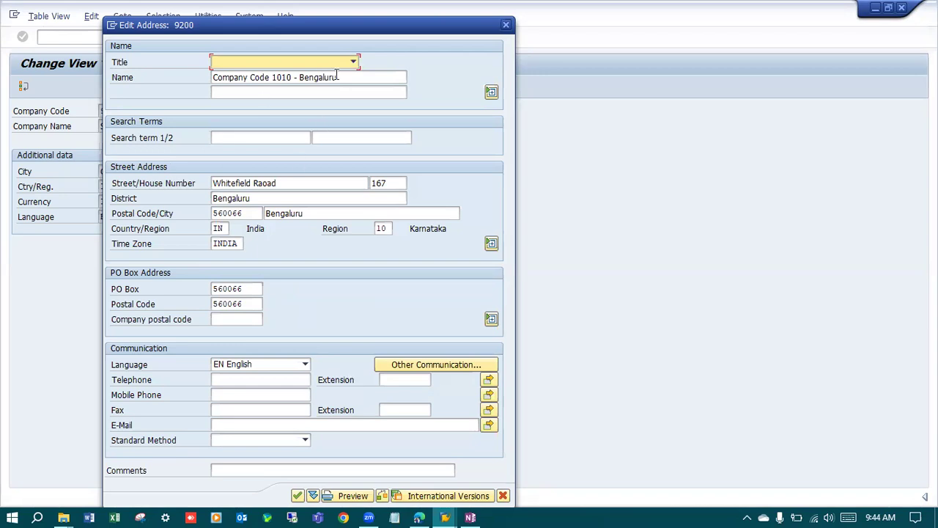
In the address of company code 9200, set the name to "Sai Motor Corporation Co.," and the first search term to "SMCC".
{"action": "key", "text": "Tab"}
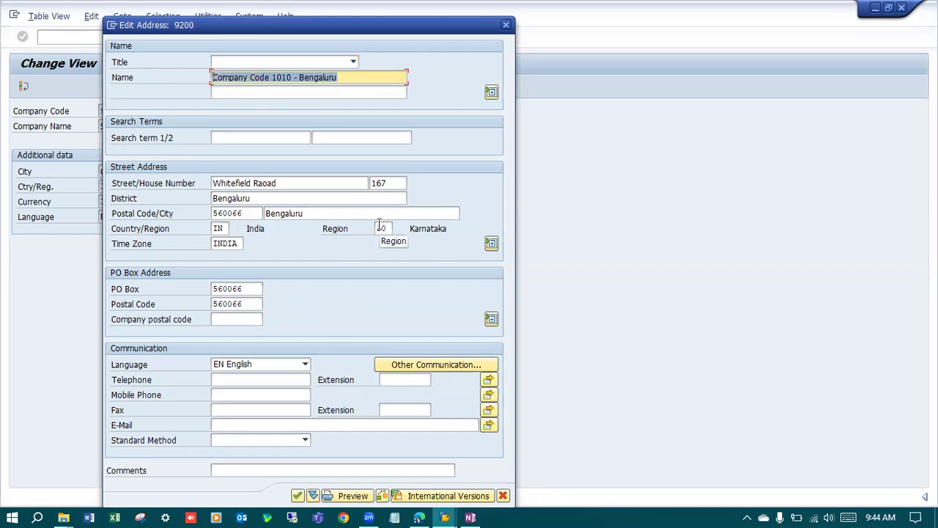
{"action": "type", "text": "Sai Motor Corporation Co.,"}
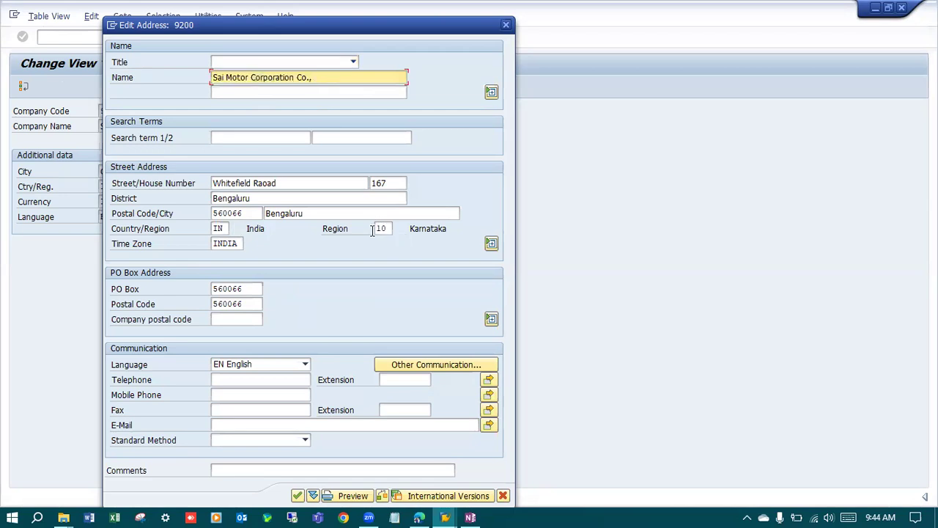
{"action": "left_click", "coordinate": [277, 141]}
{"action": "type", "text": "SMCO"}
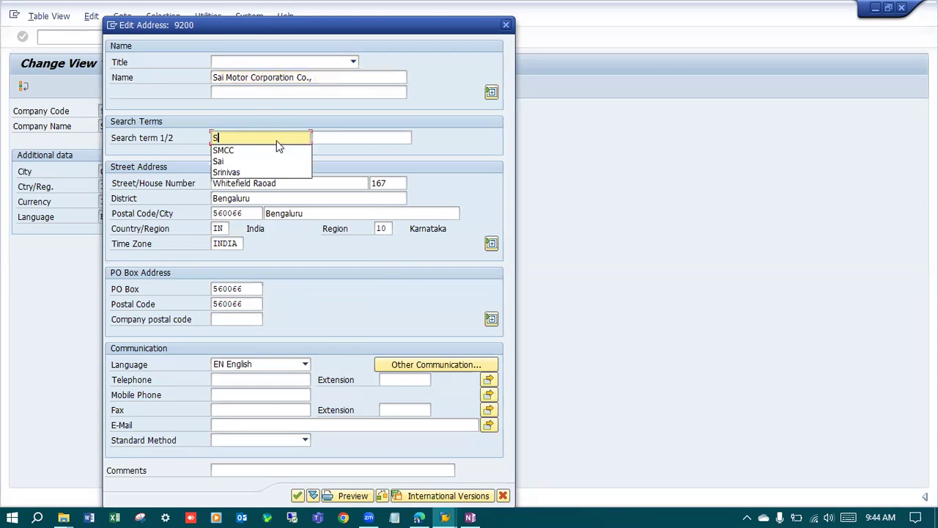
Set the street address to district Chennai, postal code 123456 and city Chennai, and open the selection of regions.
{"action": "left_click", "coordinate": [296, 184]}
{"action": "key", "text": "Tab"}
{"action": "key", "text": "Tab"}
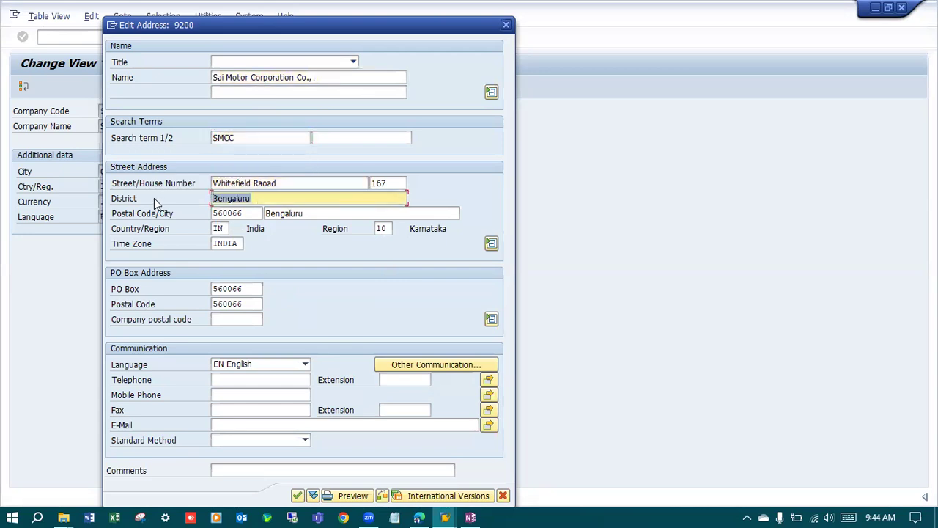
{"action": "type", "text": "Chennai"}
{"action": "key", "text": "Tab"}
{"action": "type", "text": "123456"}
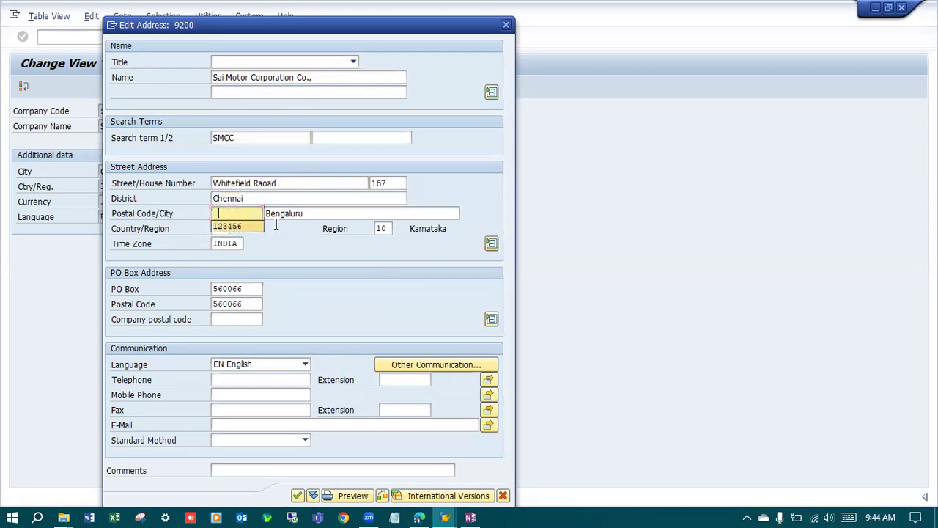
{"action": "key", "text": "Tab"}
{"action": "key", "text": "Delete"}
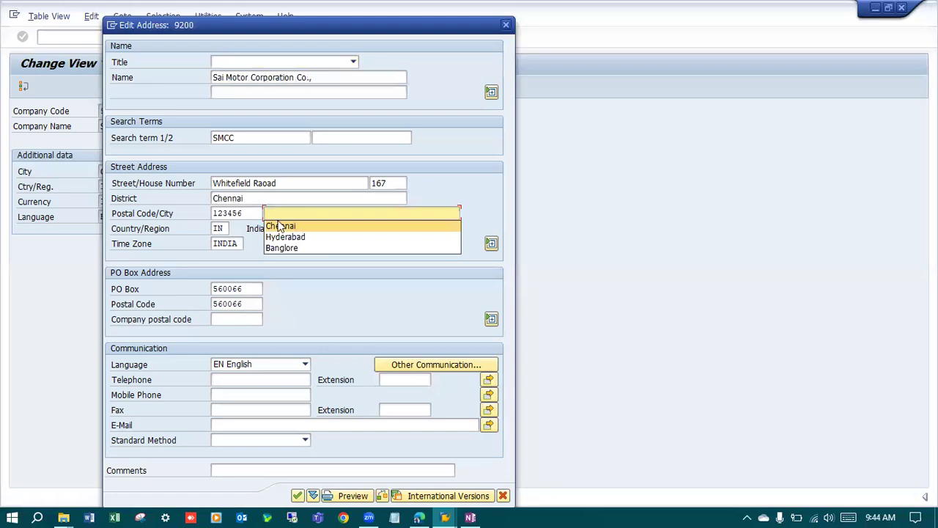
{"action": "left_click", "coordinate": [279, 225]}
{"action": "left_click", "coordinate": [390, 231]}
{"action": "left_click", "coordinate": [398, 229]}
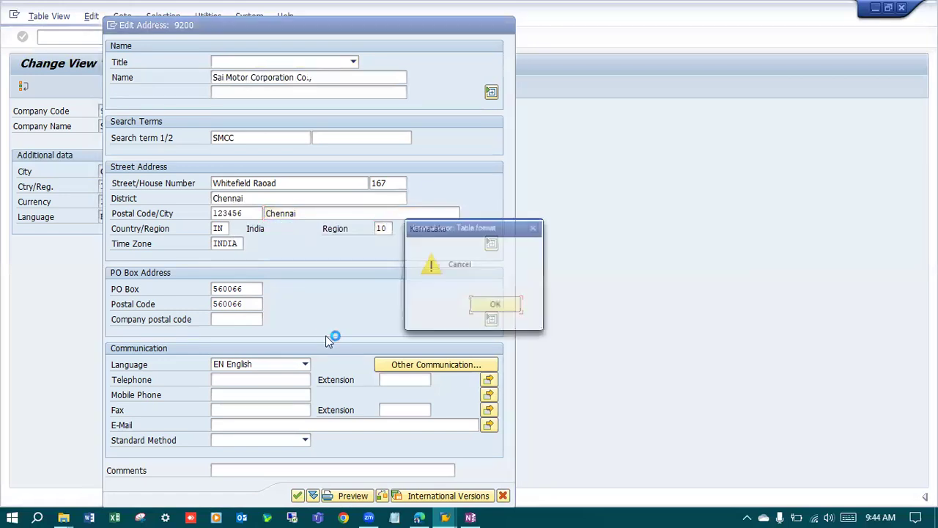